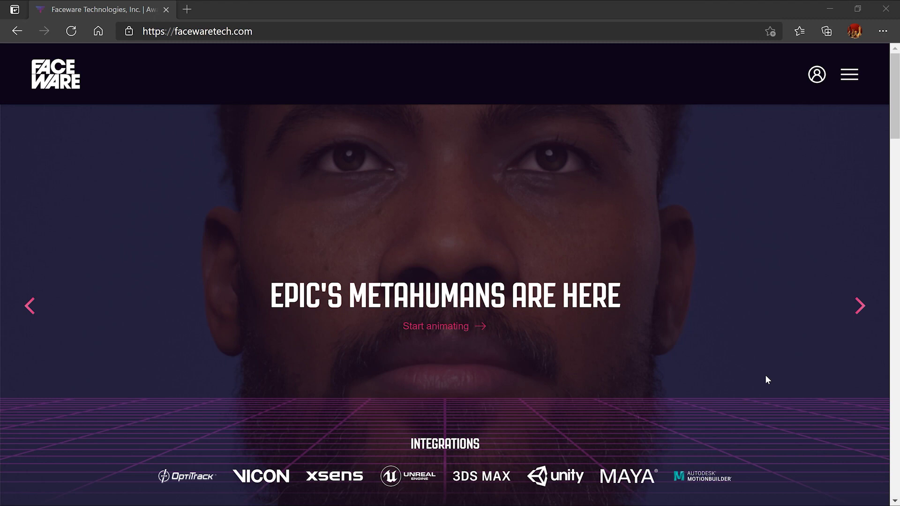
# Add Faceware Studio Personal Learning Edition to the cart and apply promo code FWOLVES.
pyautogui.click(441, 328)
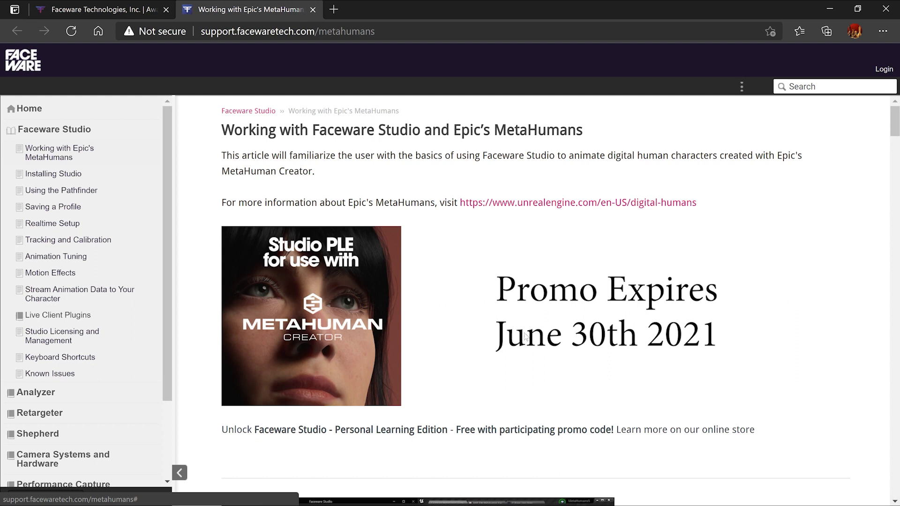
pyautogui.scroll(-1, 525, 333)
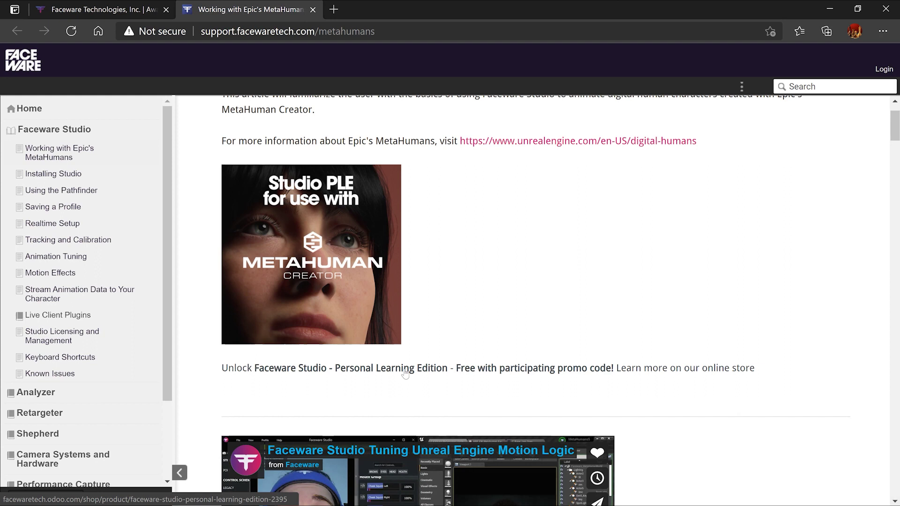
pyautogui.click(413, 371)
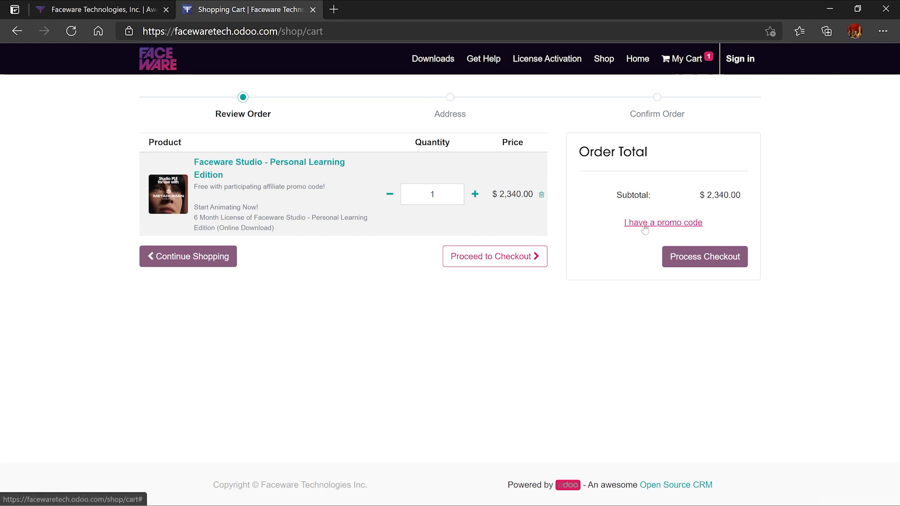
pyautogui.click(645, 223)
pyautogui.write('FWOLVES')
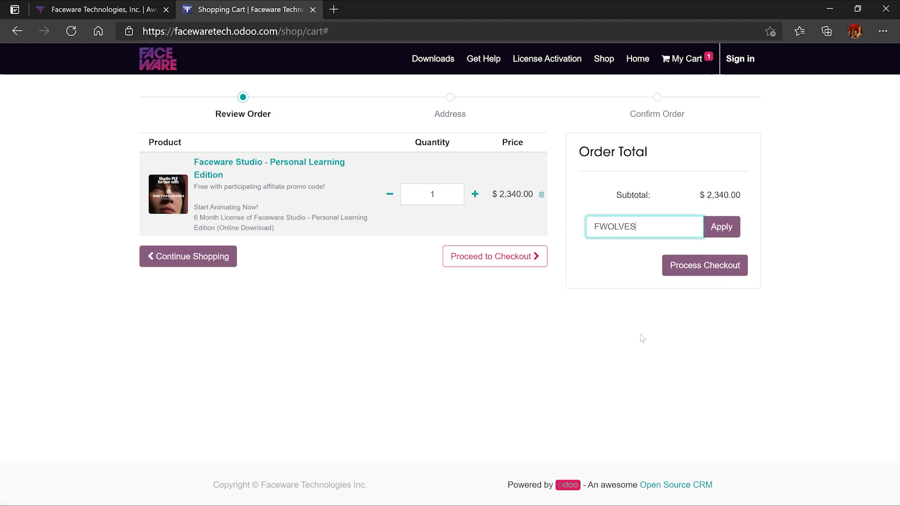
pyautogui.click(722, 228)
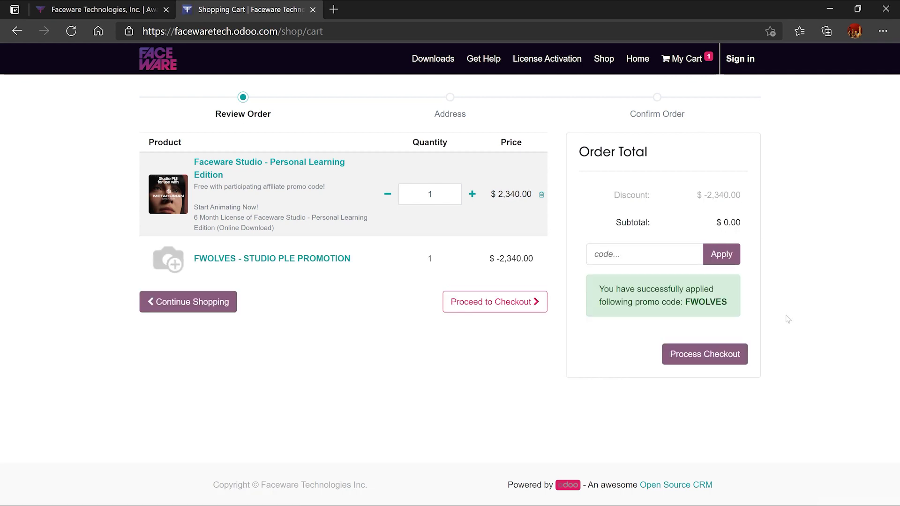
# Check out the $0.00 license, log in to the Faceware account, and open Downloads.
pyautogui.click(705, 354)
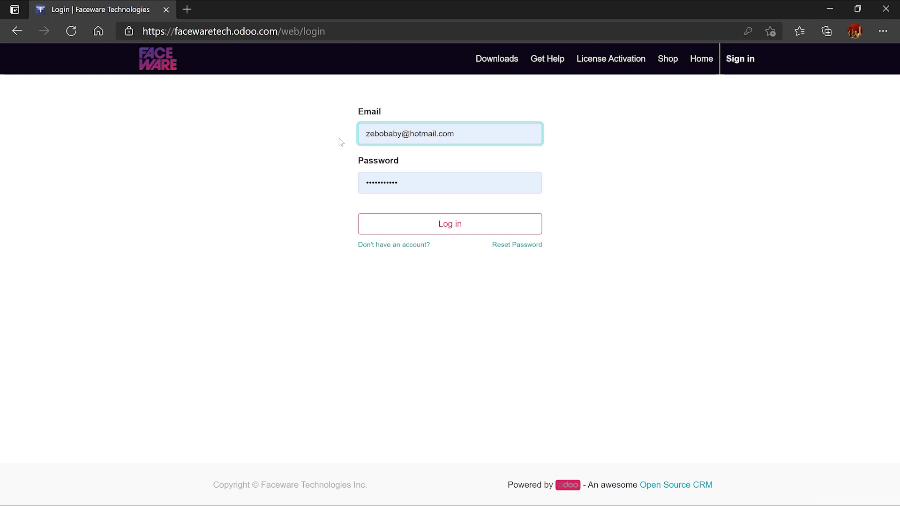
pyautogui.click(460, 226)
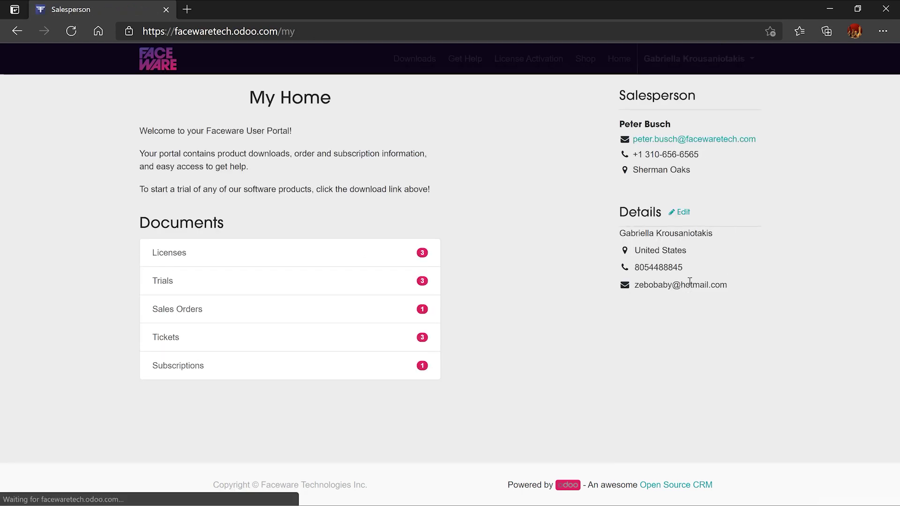
pyautogui.click(401, 58)
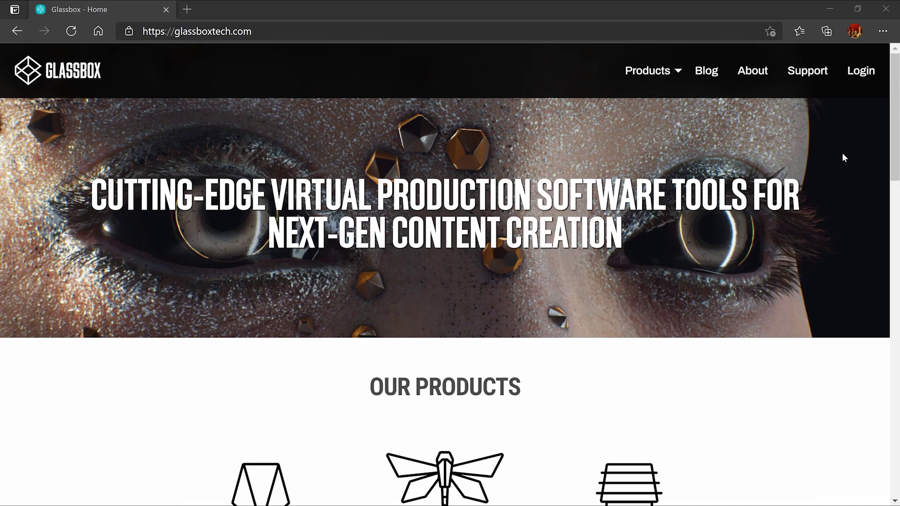
# Sign in to the Glassbox account and open the Live Client product page.
pyautogui.click(859, 72)
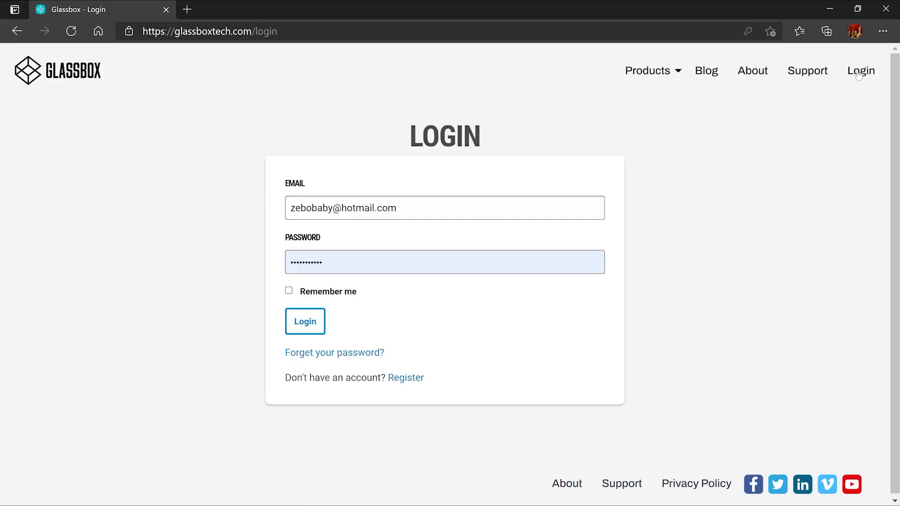
pyautogui.click(305, 324)
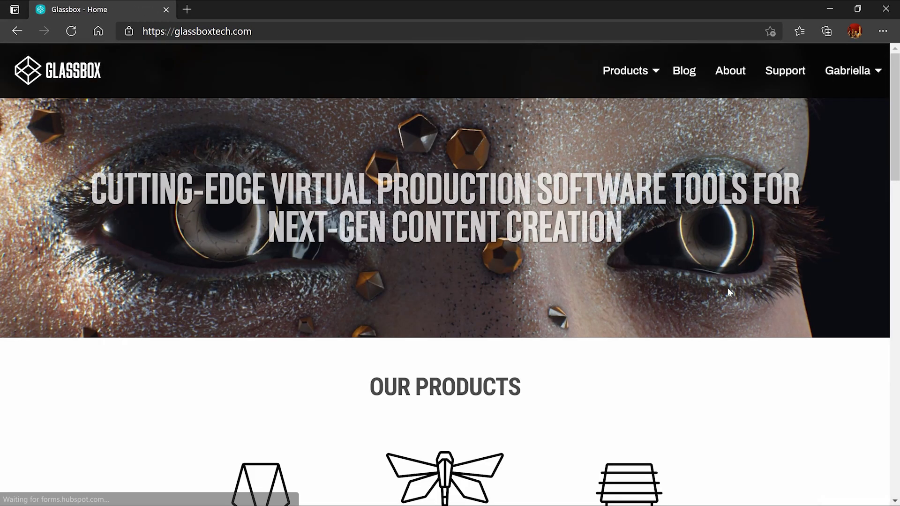
pyautogui.moveTo(653, 72)
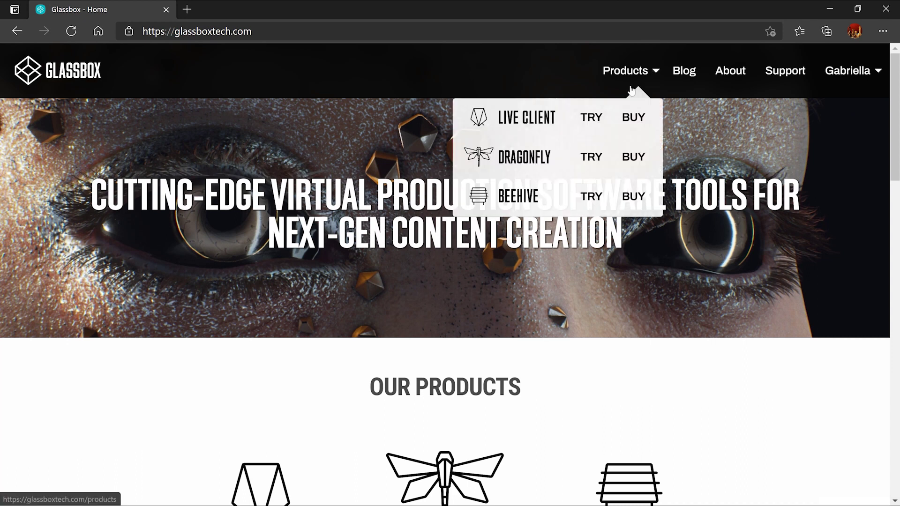
pyautogui.click(546, 114)
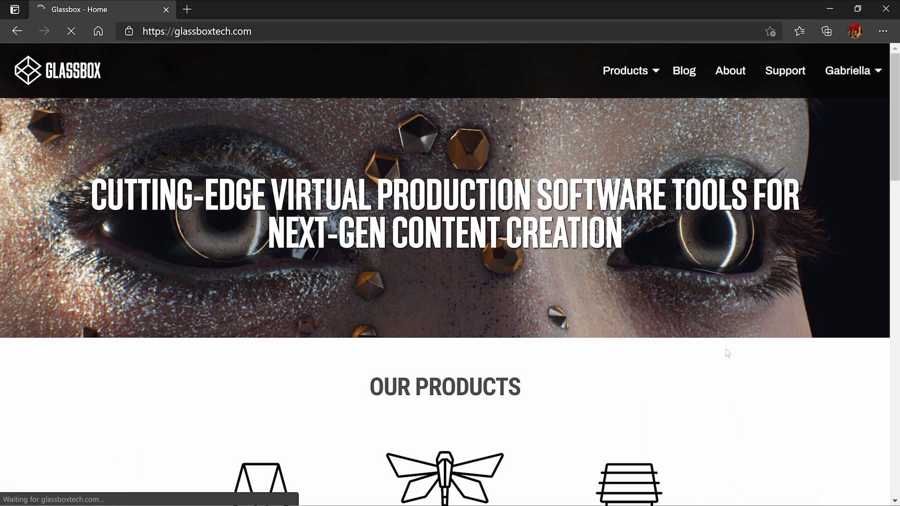
# Review the Live Client download options and free trial page, then return to the product page.
pyautogui.scroll(-3, 722, 346)
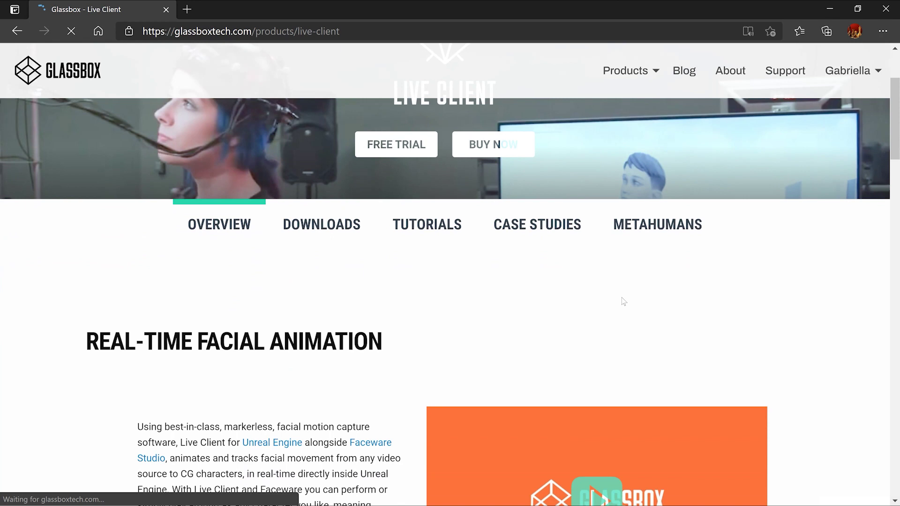
pyautogui.click(336, 230)
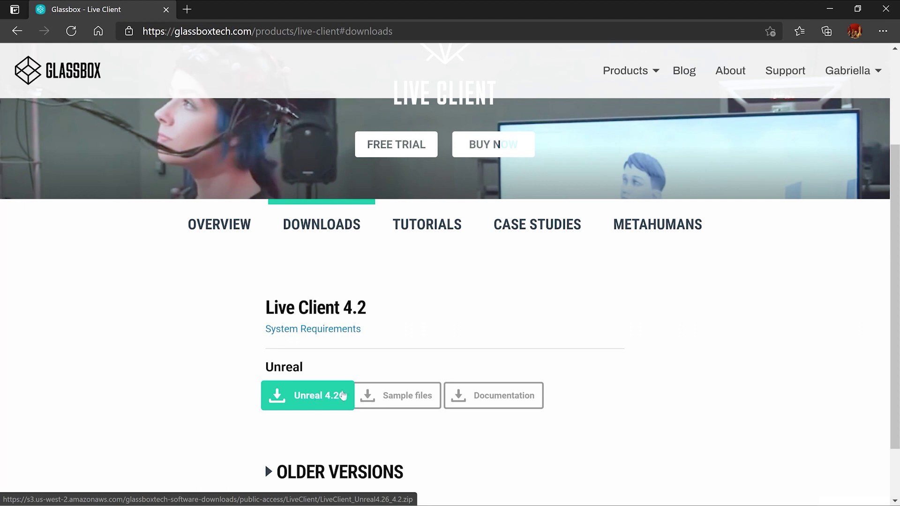
pyautogui.scroll(1, 677, 297)
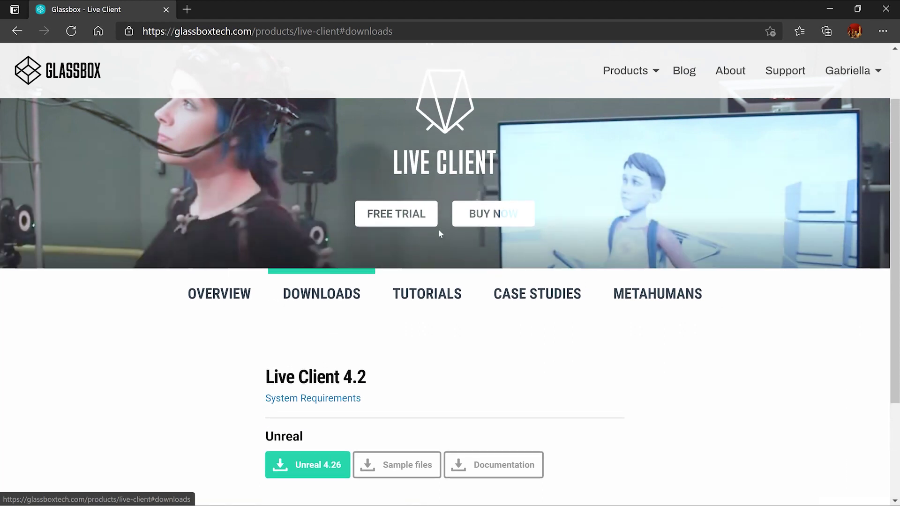
pyautogui.click(397, 215)
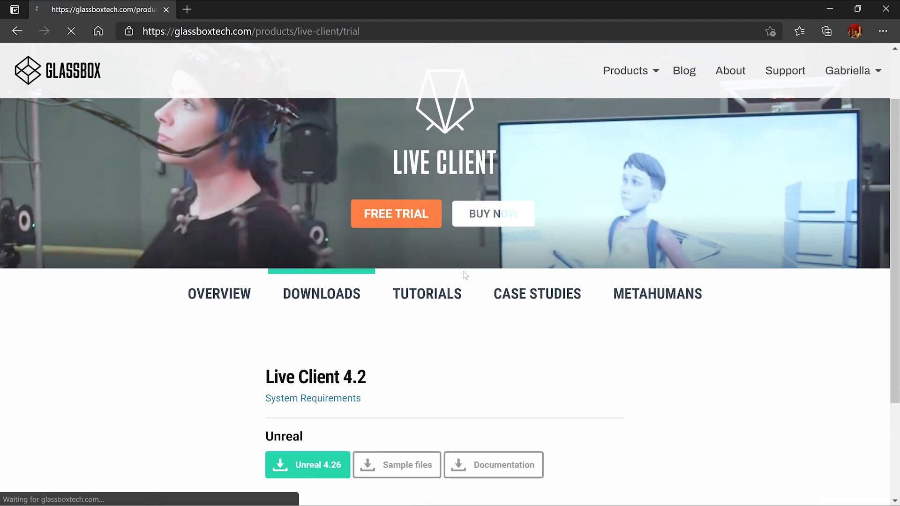
pyautogui.hotkey('alt', 'Left')
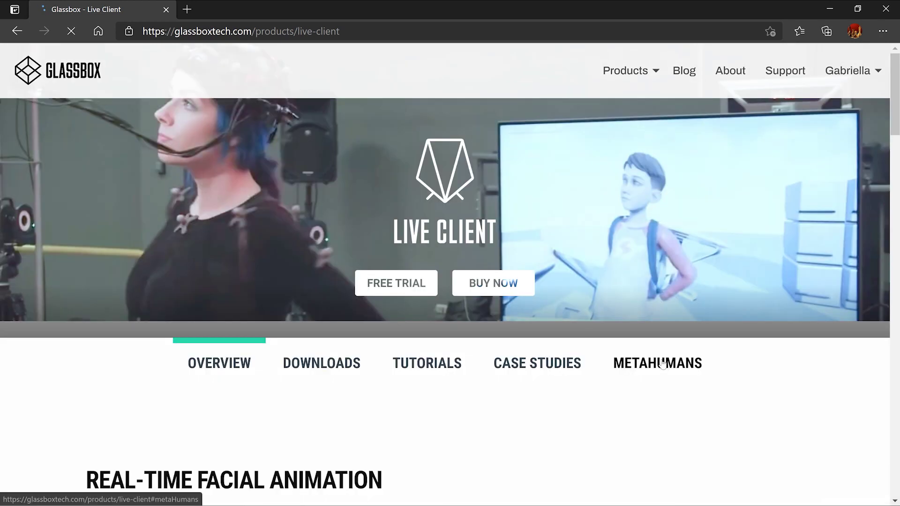
# Download the MetaHuman blueprint package from the Live Client MetaHumans section.
pyautogui.click(658, 364)
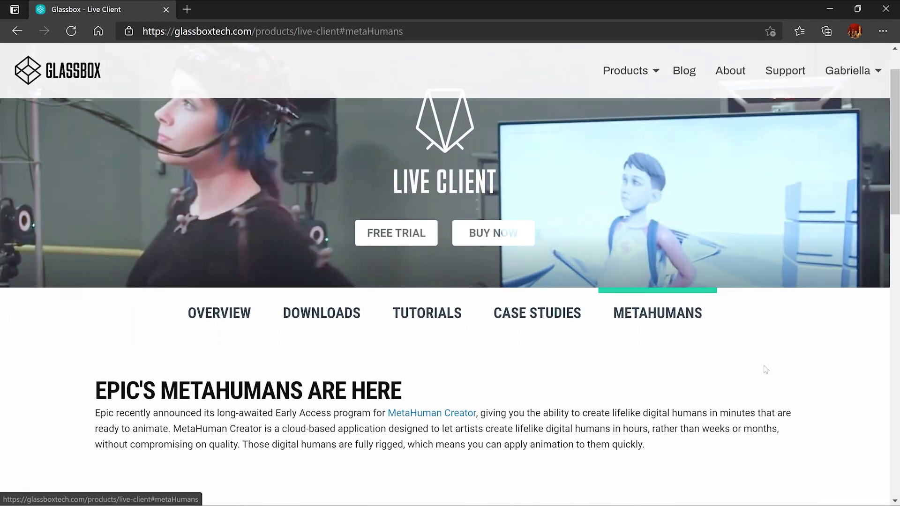
pyautogui.scroll(-3, 764, 366)
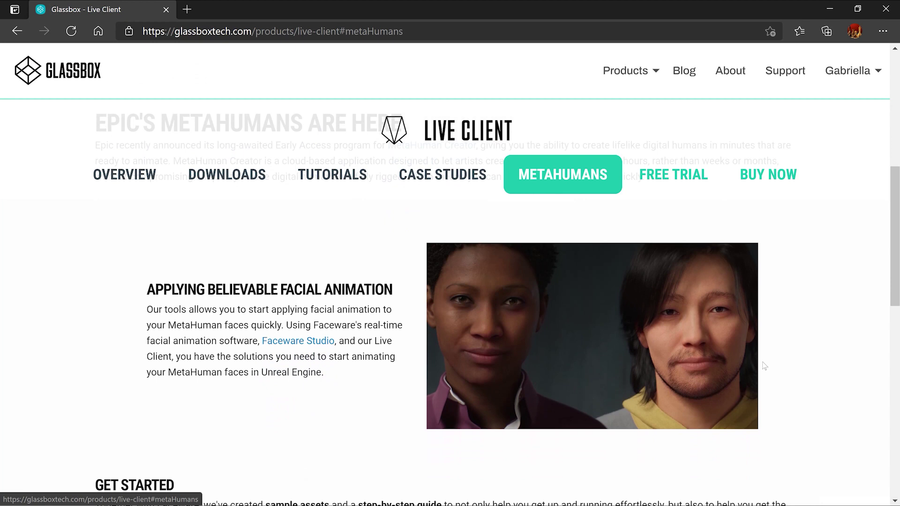
pyautogui.scroll(-2, 765, 366)
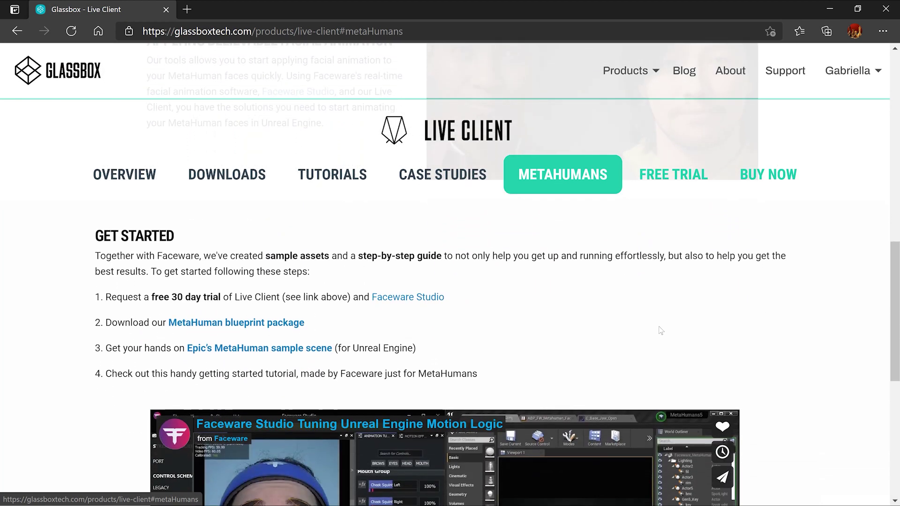
pyautogui.click(253, 323)
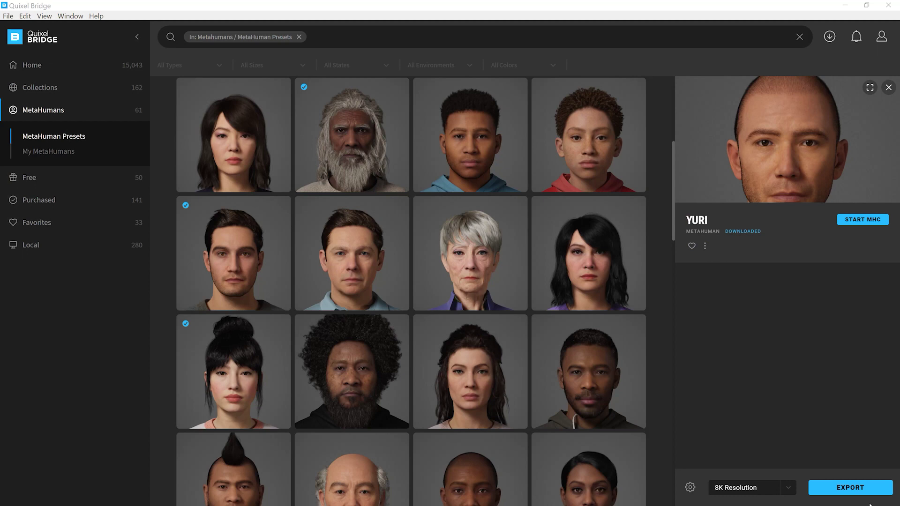
# Export the Ettore MetaHuman preset from Quixel Bridge into the Unreal project.
pyautogui.click(850, 488)
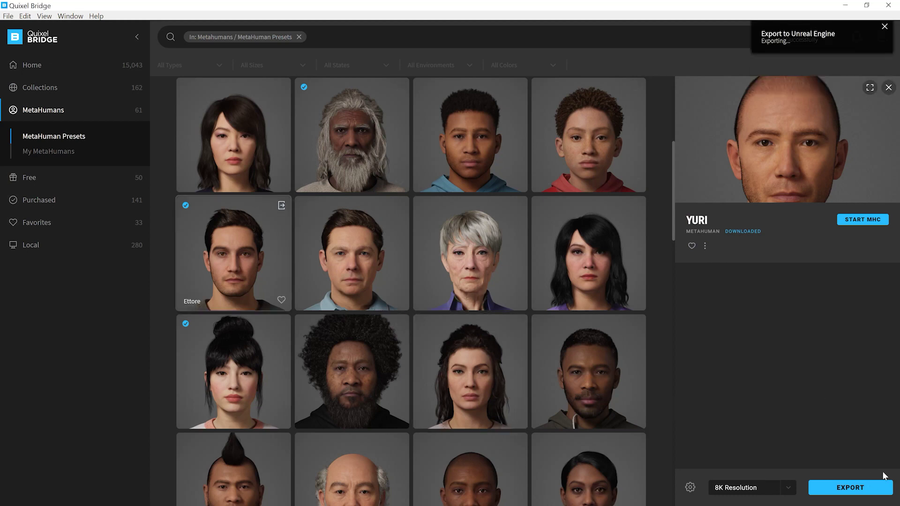
pyautogui.click(880, 488)
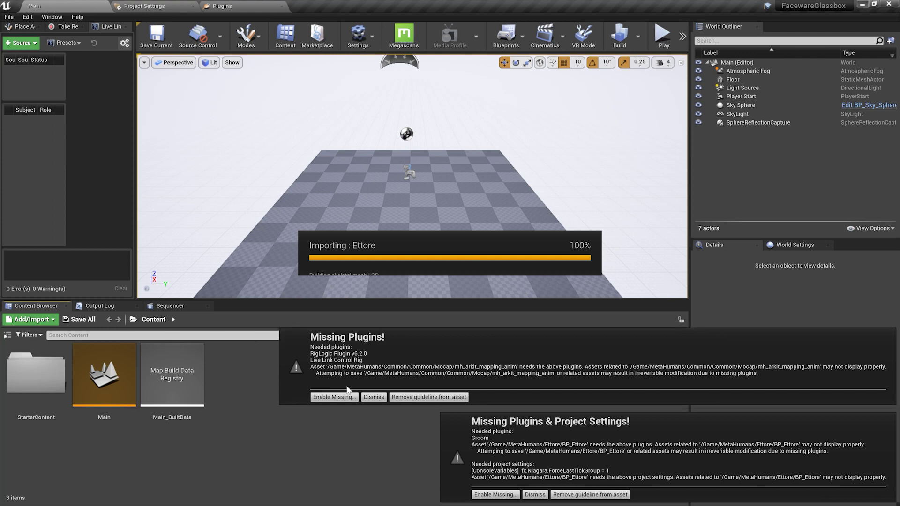
# Enable Ettore's missing plugins and project settings, restart the editor, and save the Main map.
pyautogui.click(334, 397)
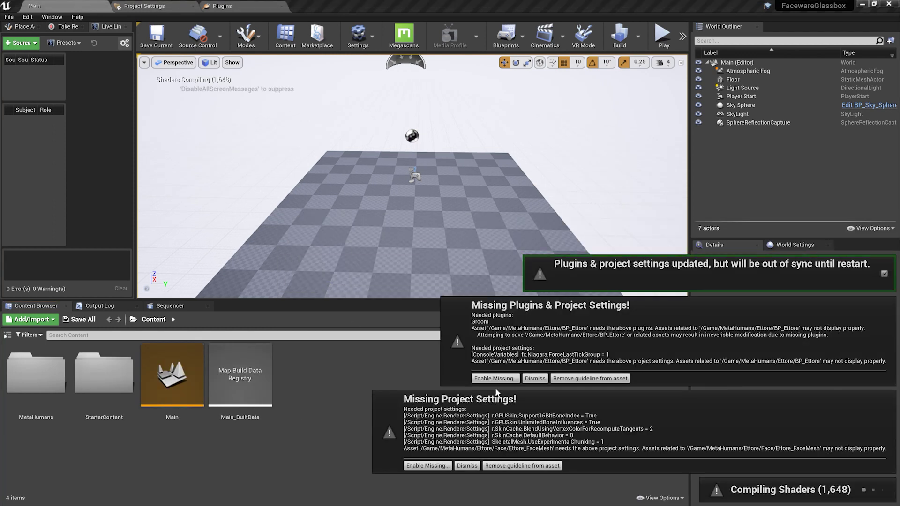
pyautogui.click(492, 374)
pyautogui.click(429, 465)
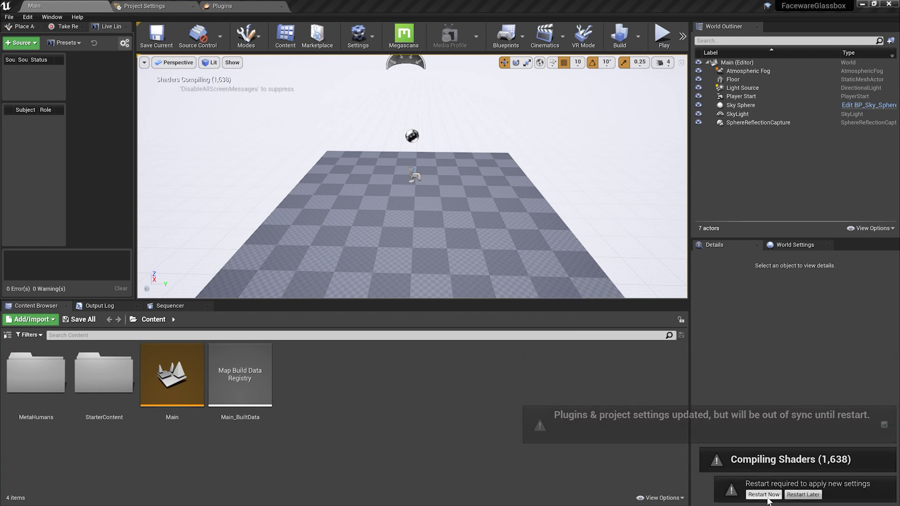
pyautogui.click(809, 495)
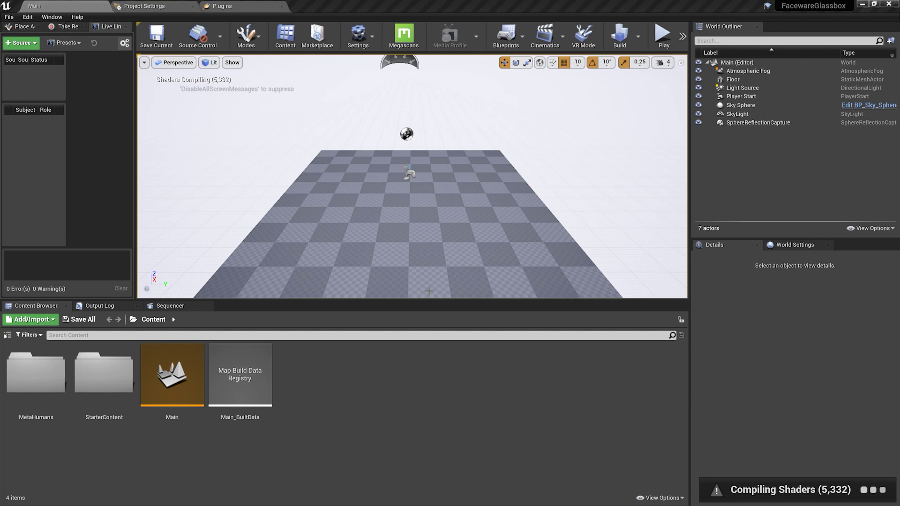
pyautogui.click(157, 31)
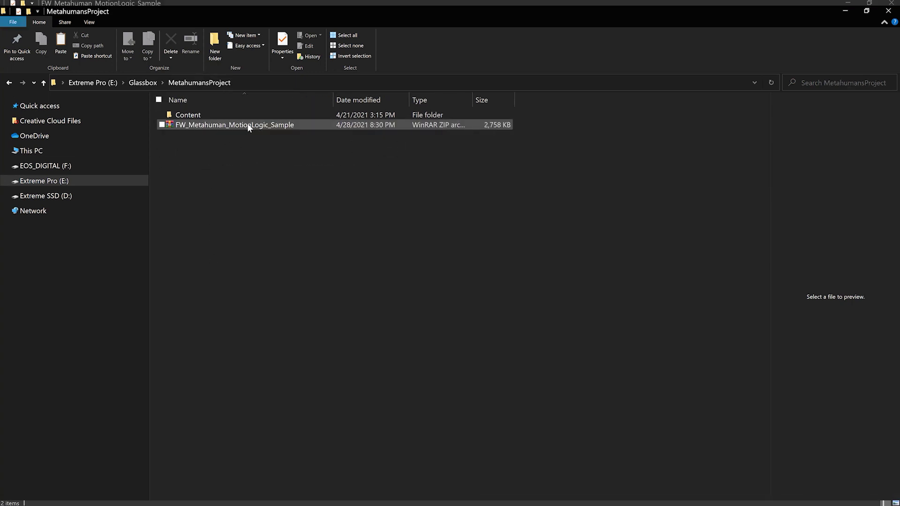
# Check that the sample project's Content folder contains MotionLogic.
pyautogui.doubleClick(196, 117)
pyautogui.doubleClick(195, 116)
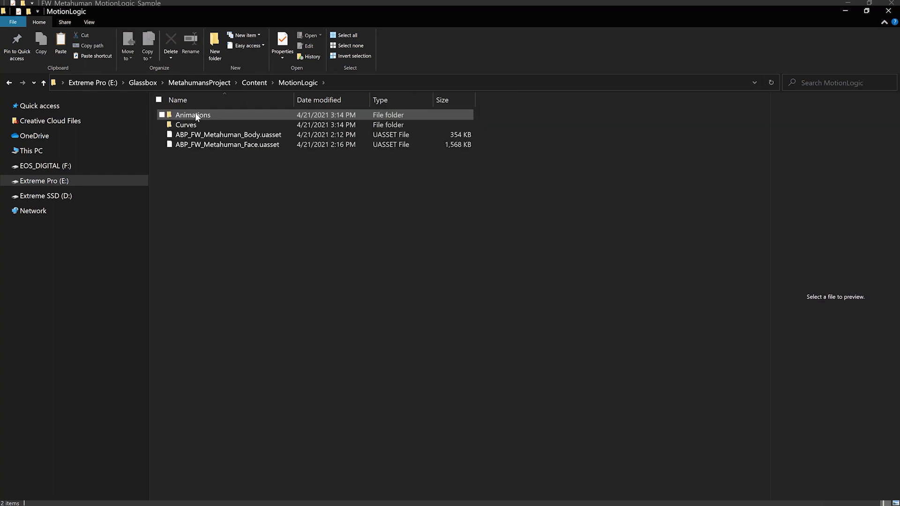
pyautogui.click(9, 83)
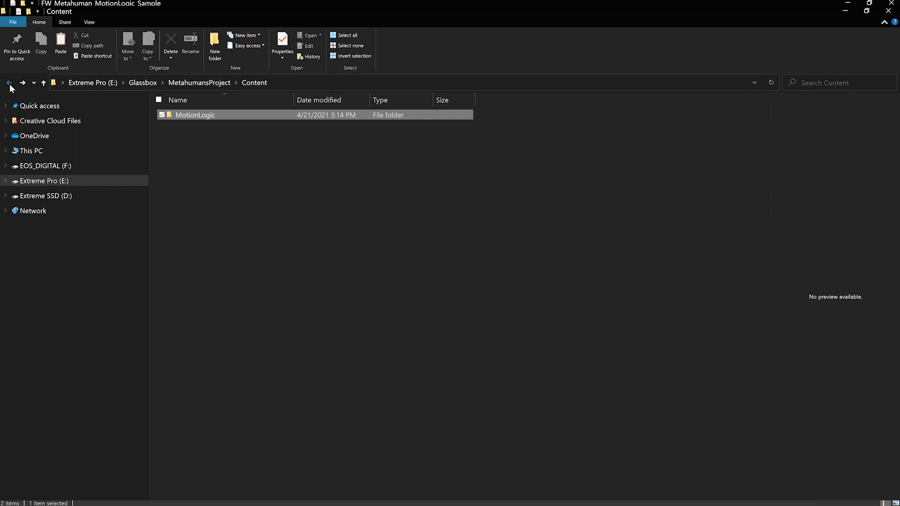
pyautogui.click(10, 83)
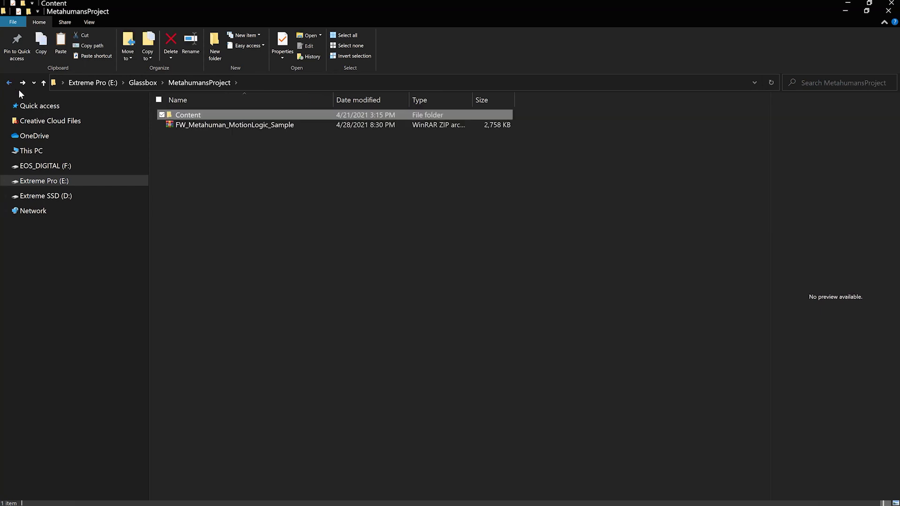
# Copy the sample's Content folder into the FacewareGlassbox project folder.
pyautogui.rightClick(337, 118)
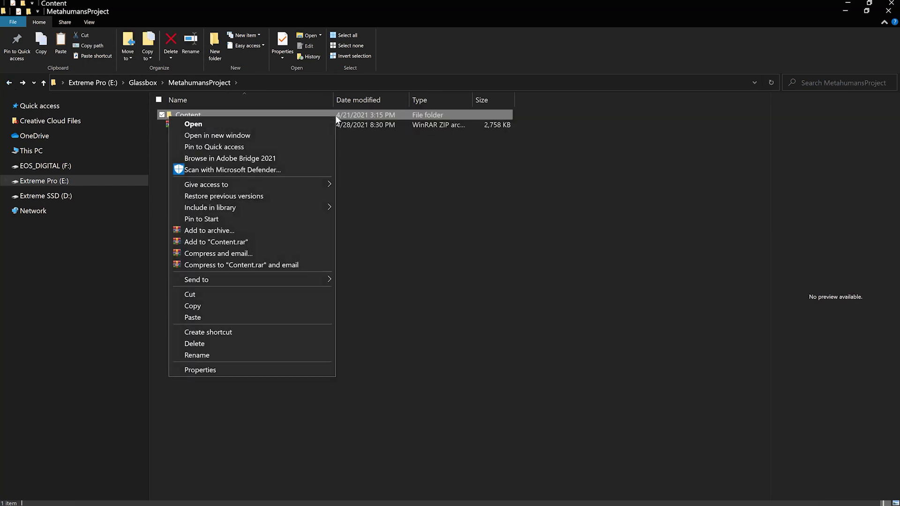
pyautogui.click(278, 304)
pyautogui.rightClick(308, 249)
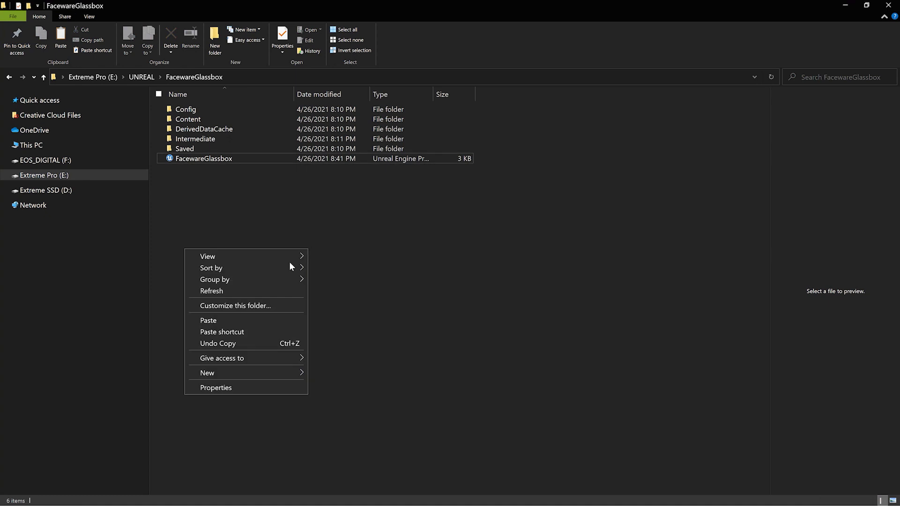
pyautogui.click(238, 319)
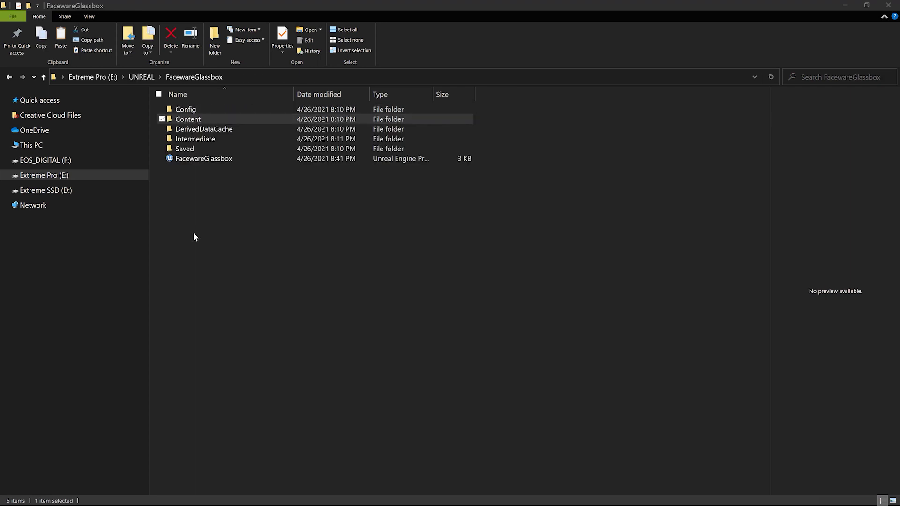
pyautogui.rightClick(193, 232)
# Create a new folder named Plugins in the FacewareGlassbox project.
pyautogui.moveTo(179, 355)
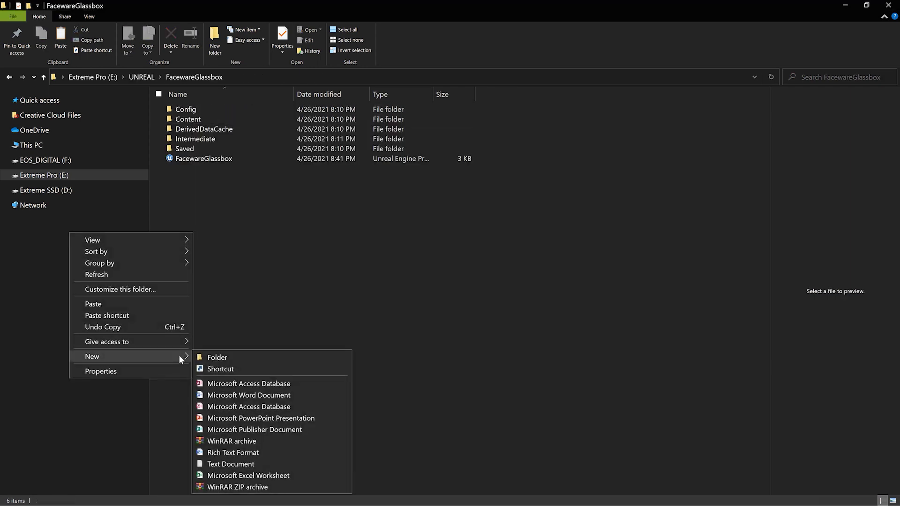
pyautogui.click(219, 357)
pyautogui.write('P')
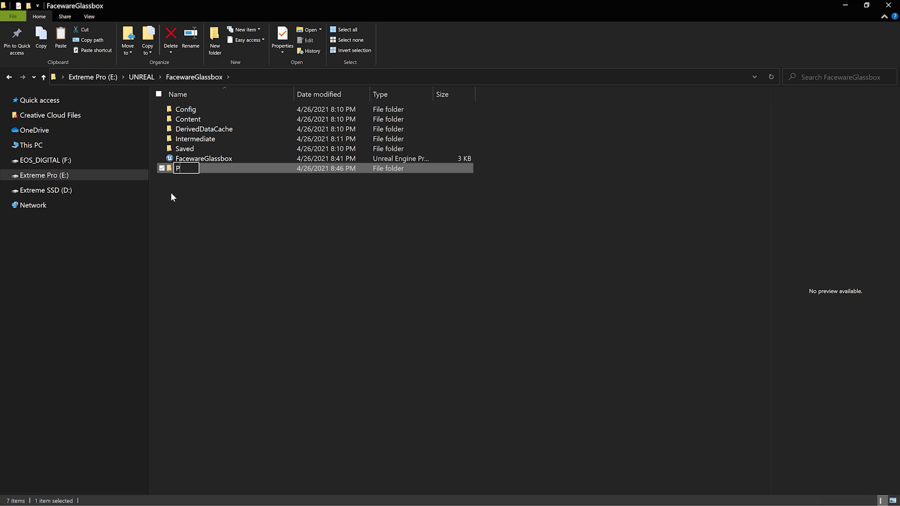
pyautogui.write('lugins')
pyautogui.press('Return')
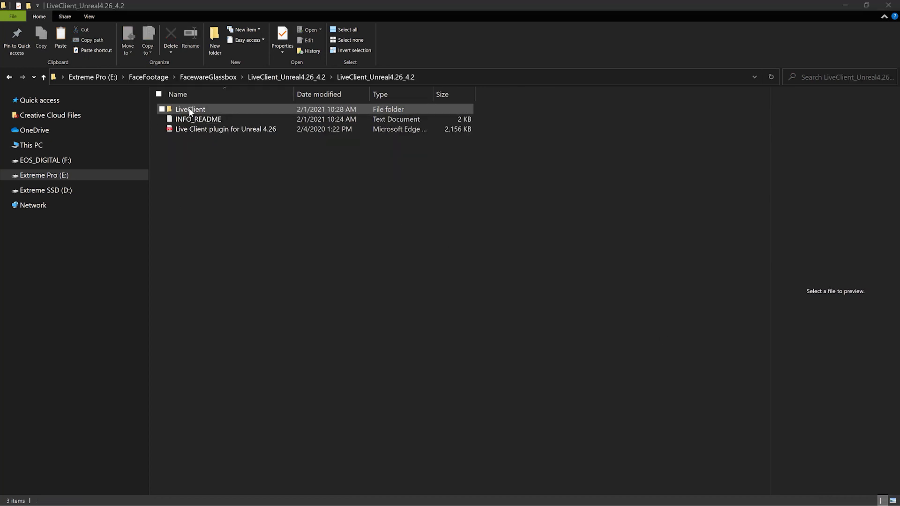
# Copy the LiveClient plugin folder into Plugins and launch the FacewareGlassbox project.
pyautogui.rightClick(191, 111)
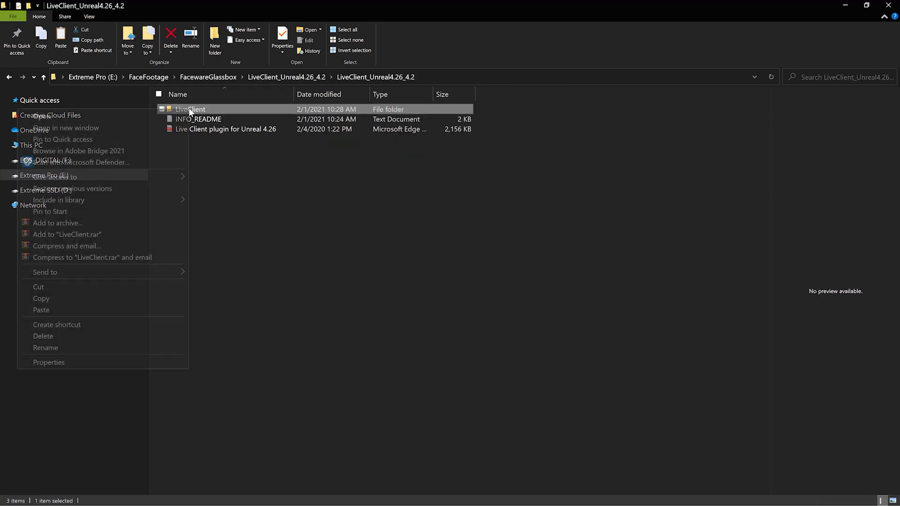
pyautogui.click(111, 298)
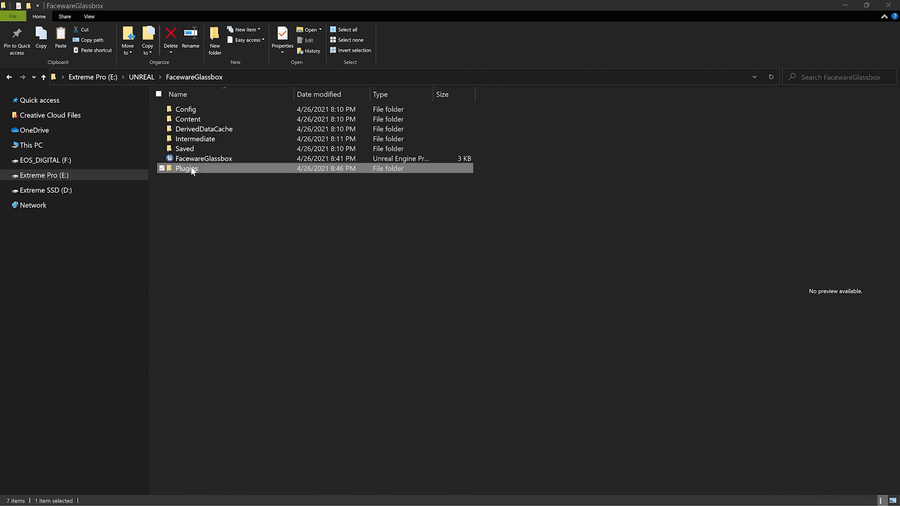
pyautogui.doubleClick(192, 170)
pyautogui.rightClick(191, 164)
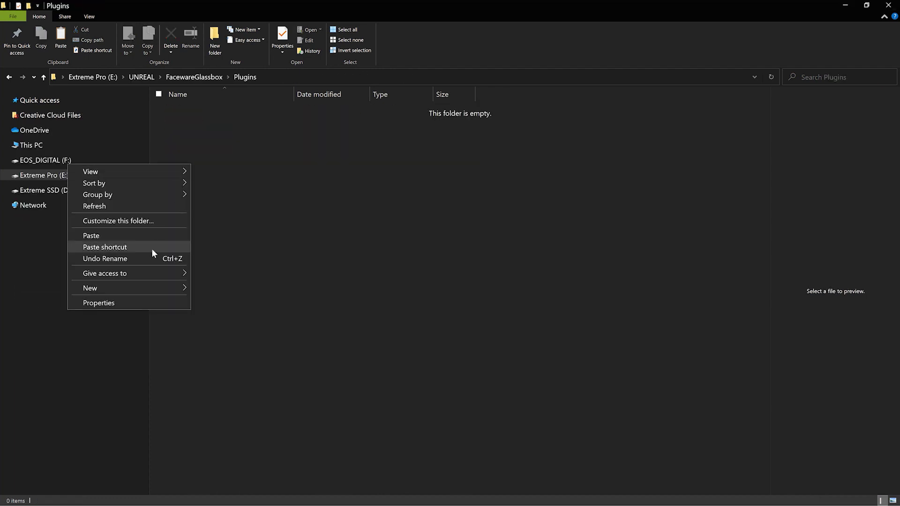
pyautogui.click(144, 235)
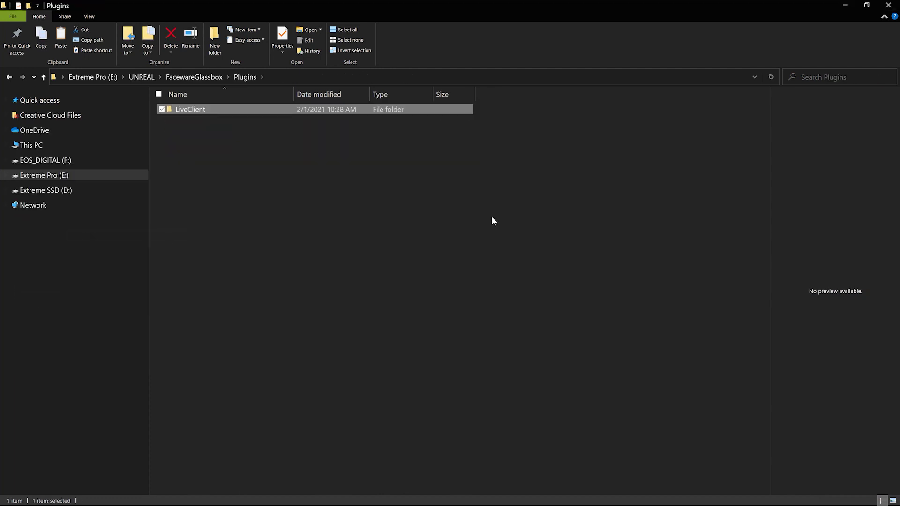
pyautogui.hotkey('alt', 'Up')
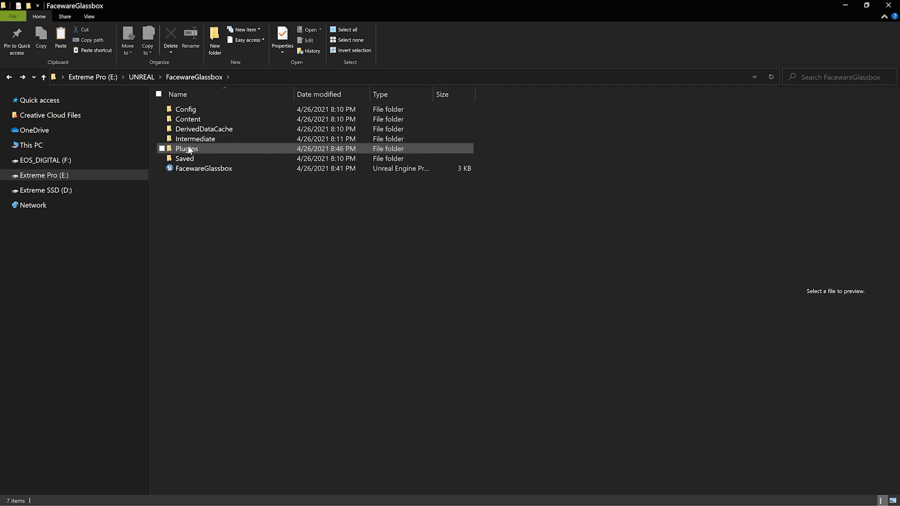
pyautogui.doubleClick(202, 170)
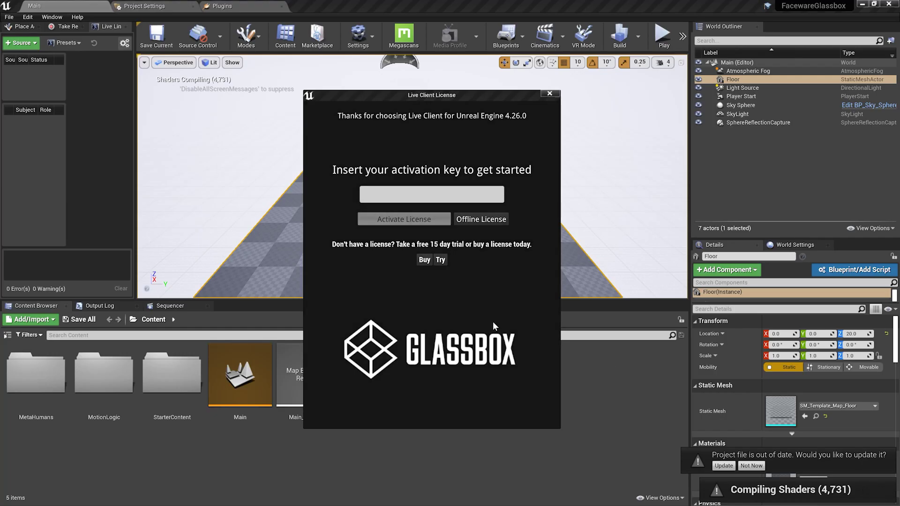
# Paste the activation key into the Live Client License dialog and open MetaHumans/Ettore.
pyautogui.rightClick(416, 196)
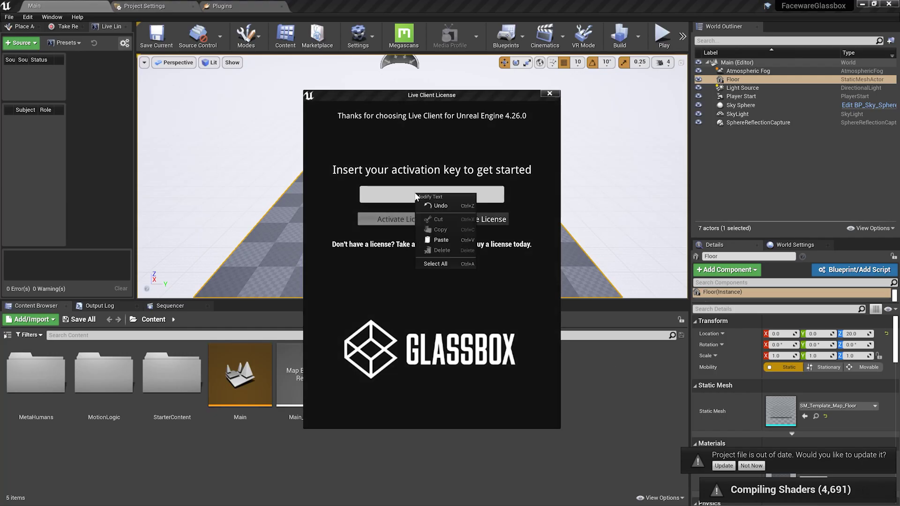
pyautogui.click(435, 240)
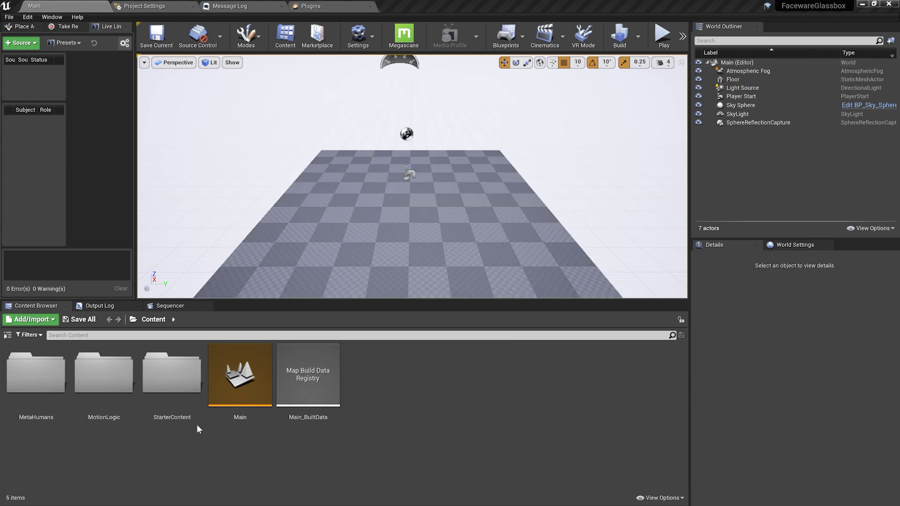
pyautogui.doubleClick(35, 377)
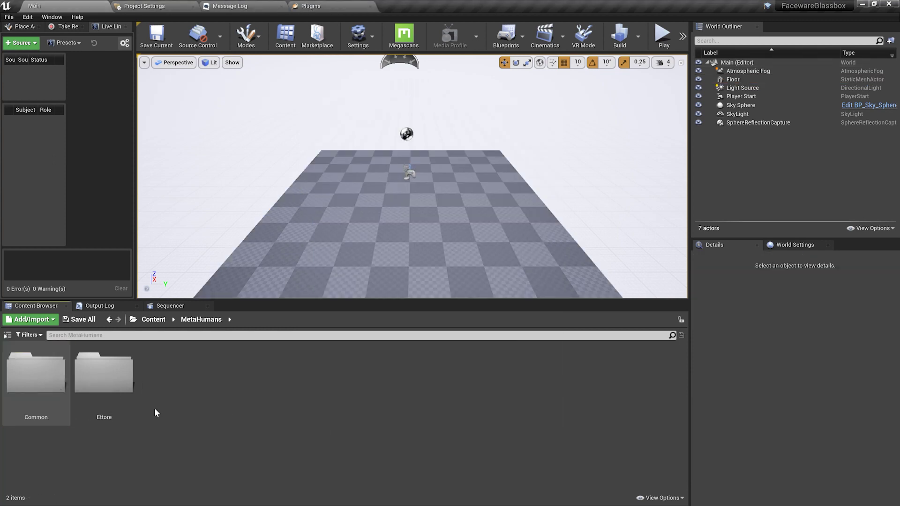
pyautogui.doubleClick(120, 391)
# Create a child blueprint of BP_Ettore named BP_Ettore_Child.
pyautogui.click(450, 368)
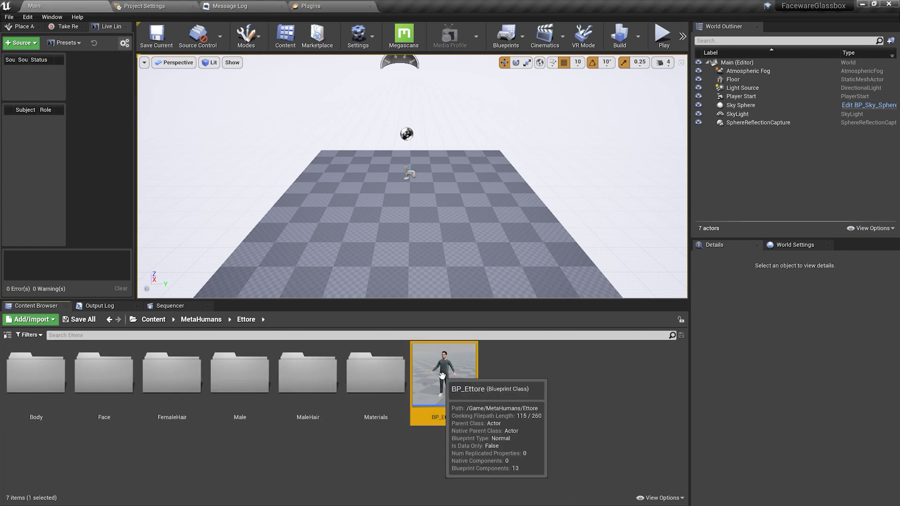
pyautogui.rightClick(442, 375)
pyautogui.click(510, 145)
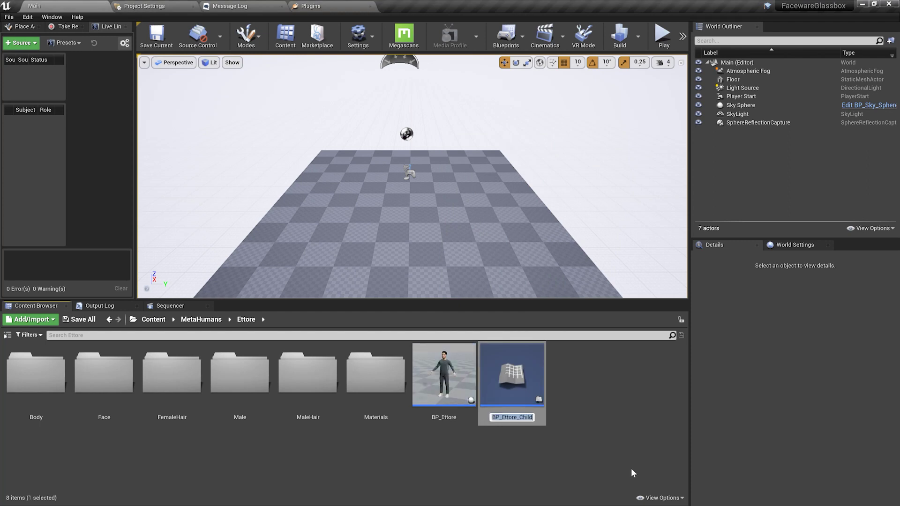
pyautogui.press('Return')
# Add a Faceware Live component named FacewareLive to BP_Ettore_Child and compile it.
pyautogui.doubleClick(532, 367)
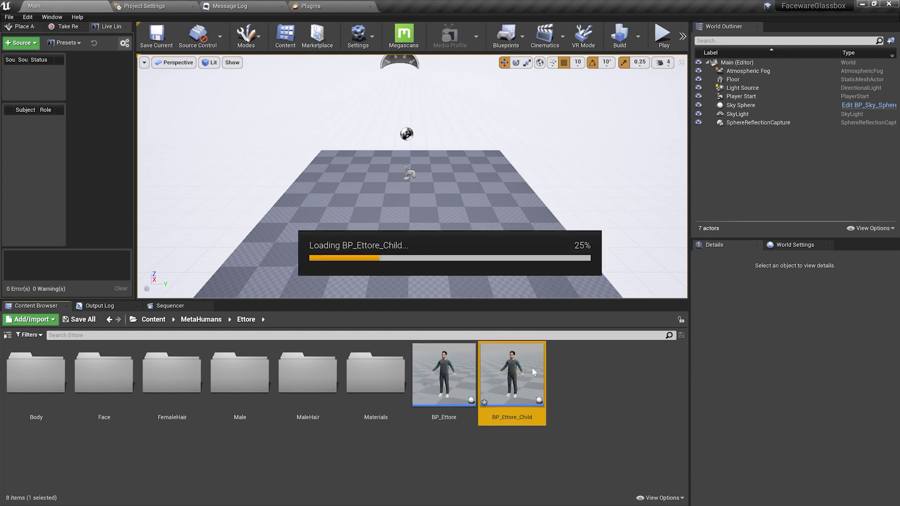
pyautogui.click(61, 42)
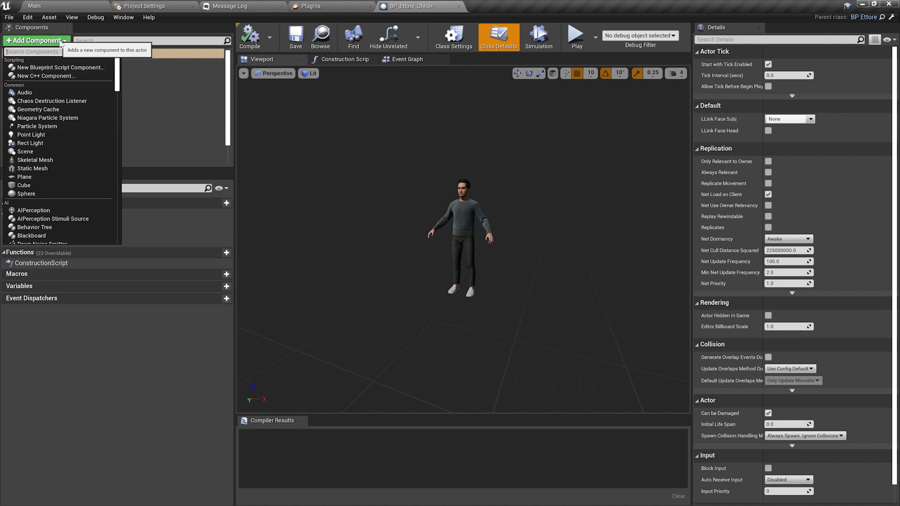
pyautogui.write('face')
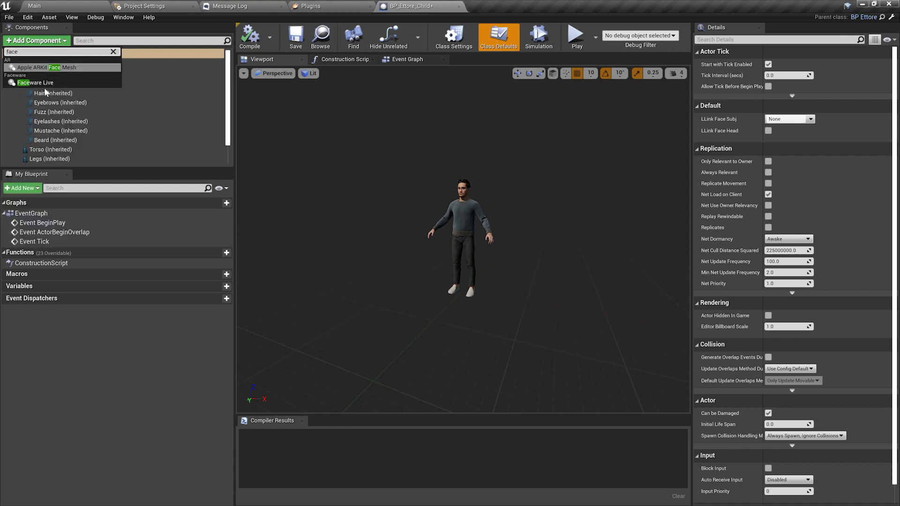
pyautogui.click(36, 82)
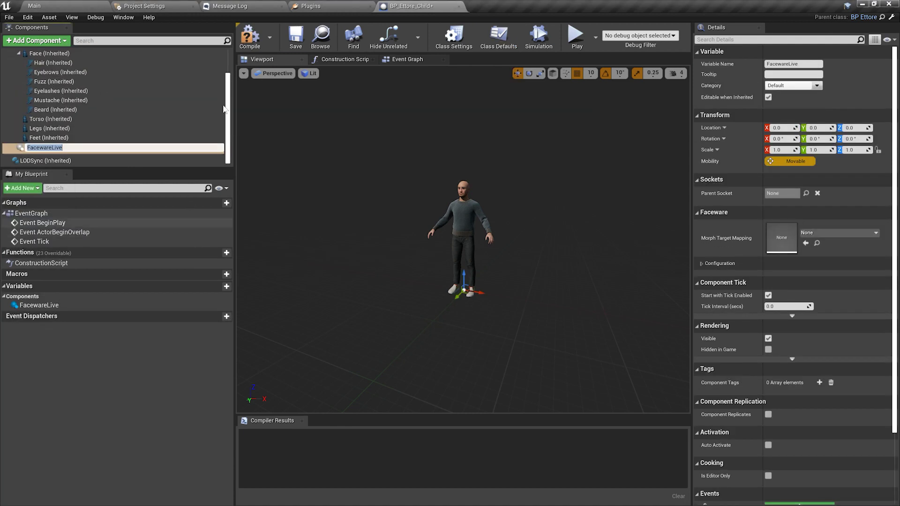
pyautogui.click(250, 38)
pyautogui.click(296, 38)
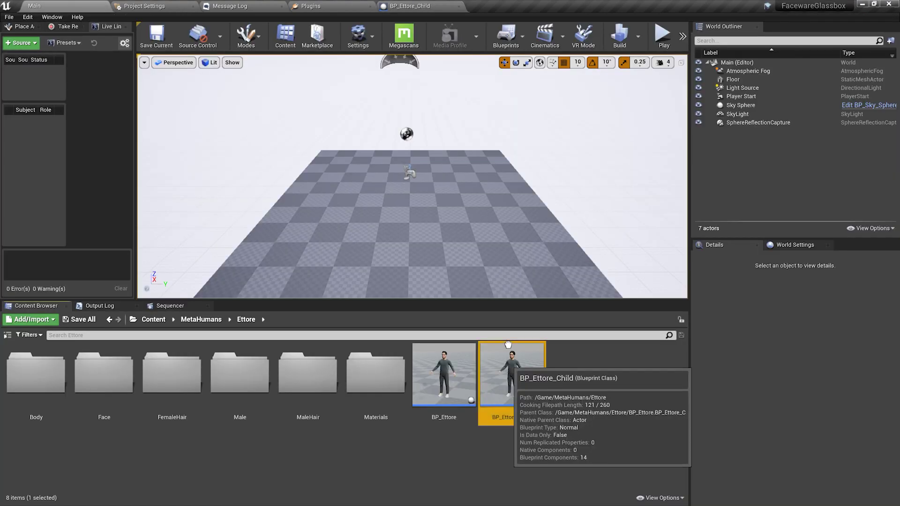
# Place BP_Ettore_Child in the level and frame it, exposing its inherited components.
pyautogui.moveTo(512, 375); pyautogui.dragTo(409, 223)
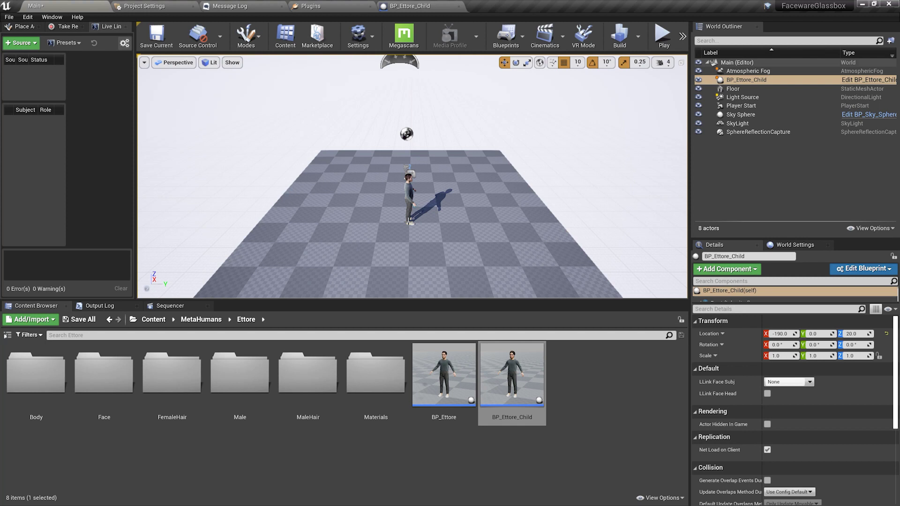
pyautogui.press('f')
pyautogui.moveTo(737, 325); pyautogui.dragTo(738, 368)
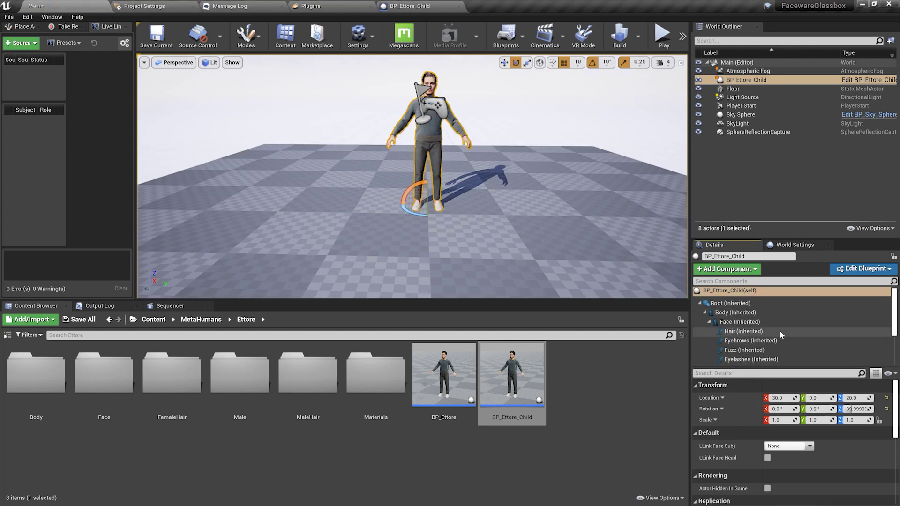
# Set Body to Use Animation Blueprint with Anim Class ABP_FW_Metahuman_Body.
pyautogui.click(743, 313)
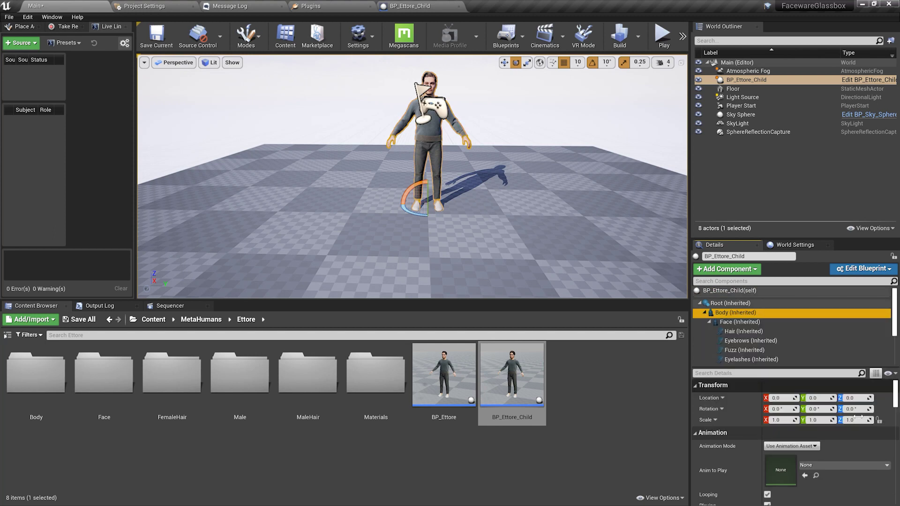
pyautogui.click(813, 447)
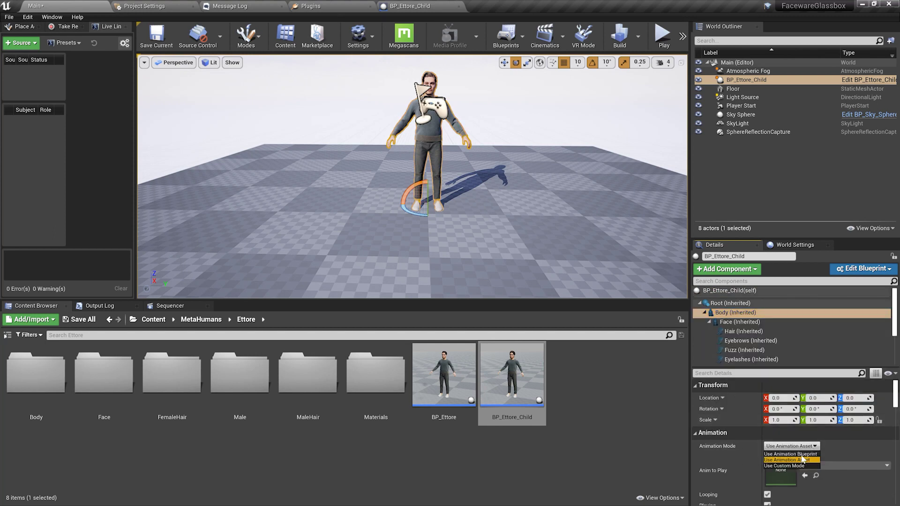
pyautogui.click(803, 456)
pyautogui.click(814, 459)
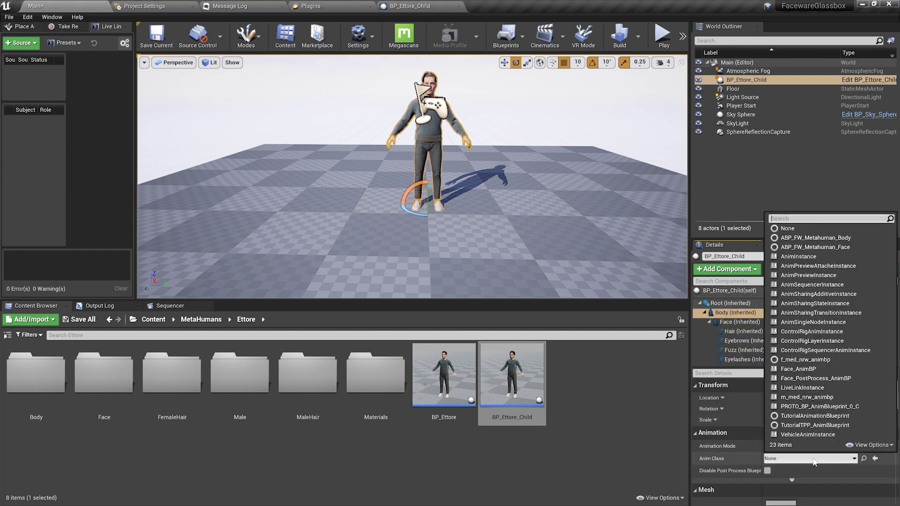
pyautogui.click(828, 239)
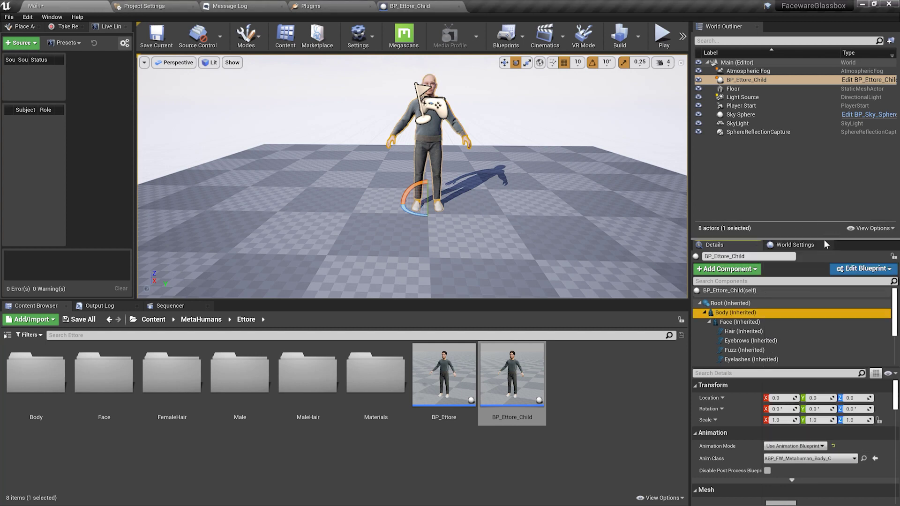
# Set the Face component's Anim Class to ABP_FW_Metahuman_Face.
pyautogui.click(740, 322)
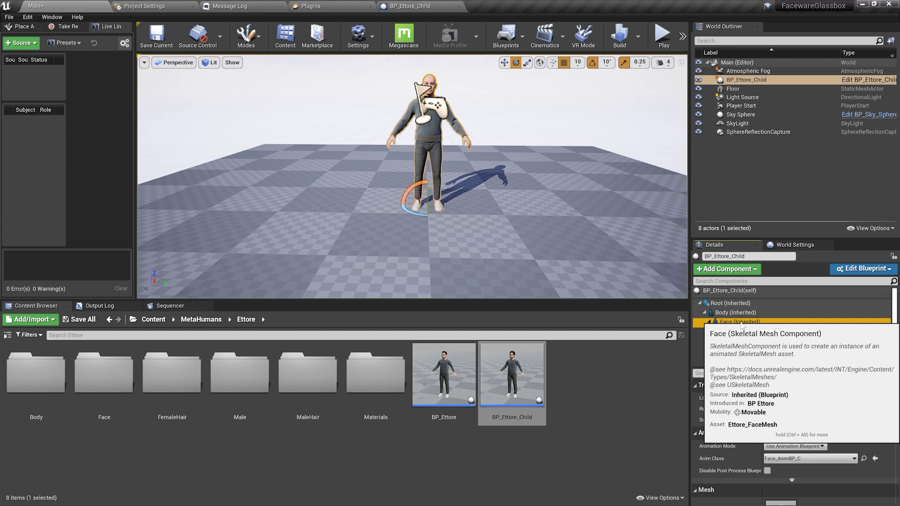
pyautogui.click(822, 460)
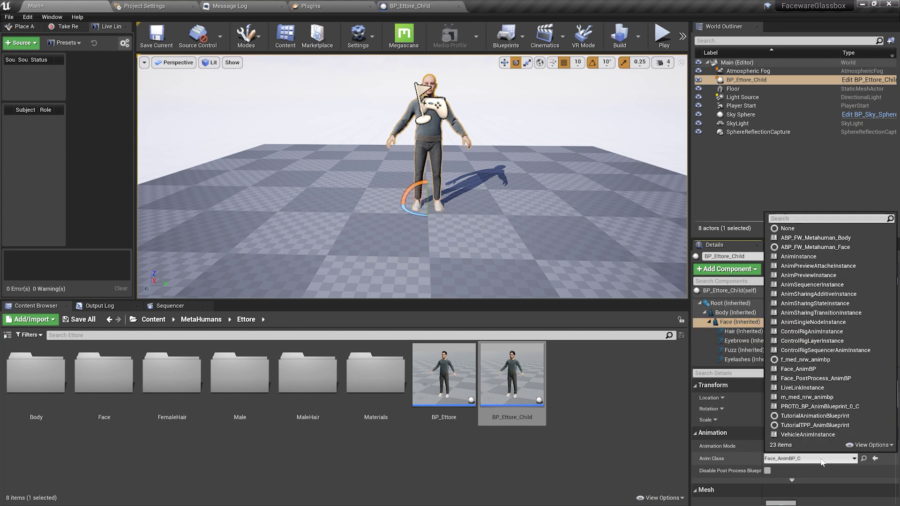
pyautogui.click(824, 247)
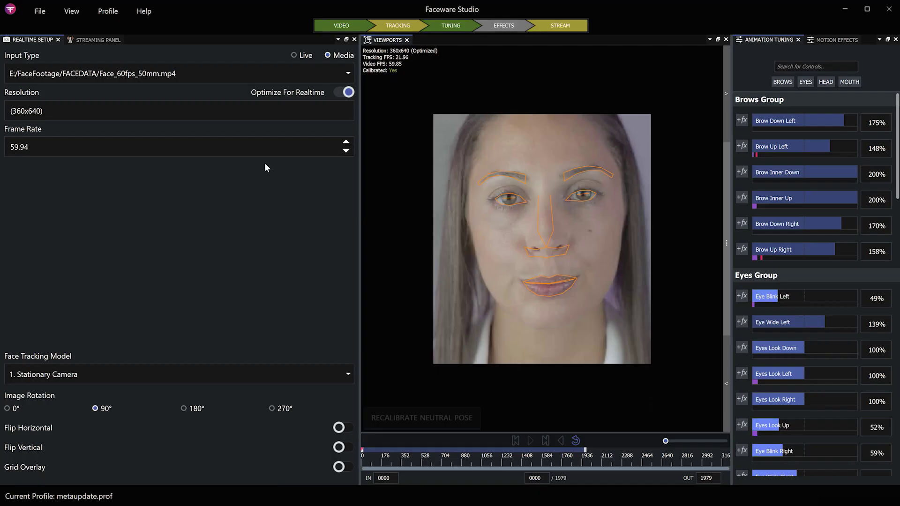
# Recalibrate the neutral pose and play the face video while streaming to port 802.
pyautogui.click(212, 74)
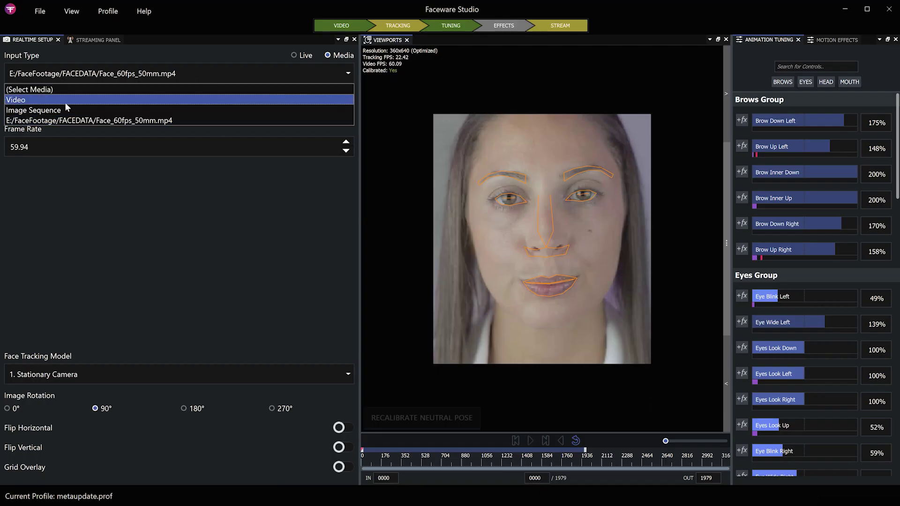
pyautogui.click(235, 56)
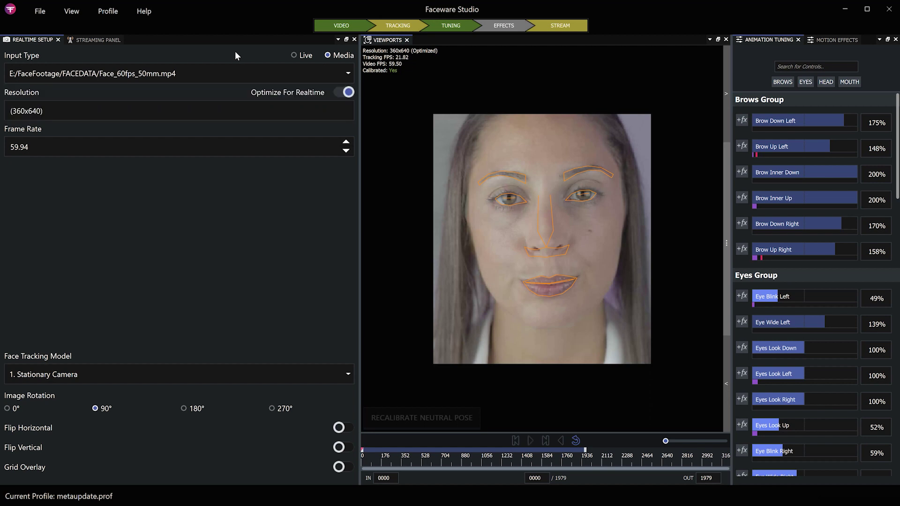
pyautogui.click(408, 420)
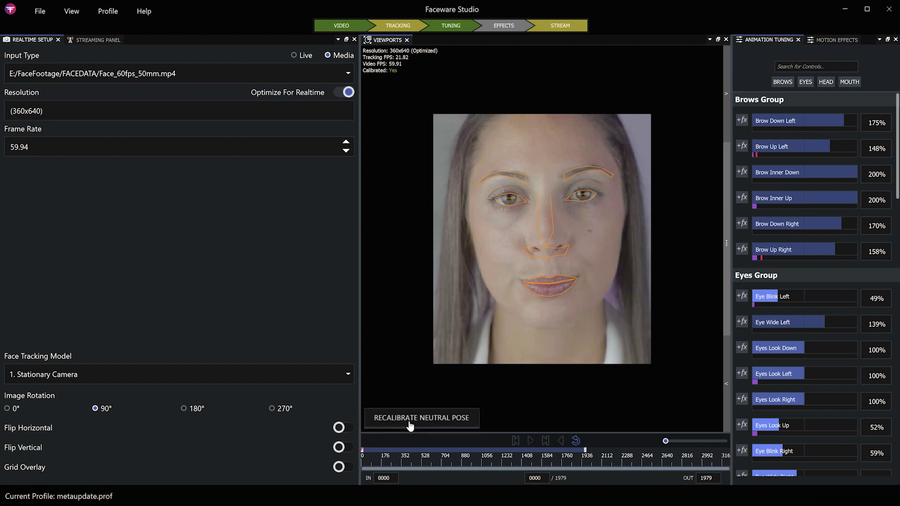
pyautogui.click(93, 41)
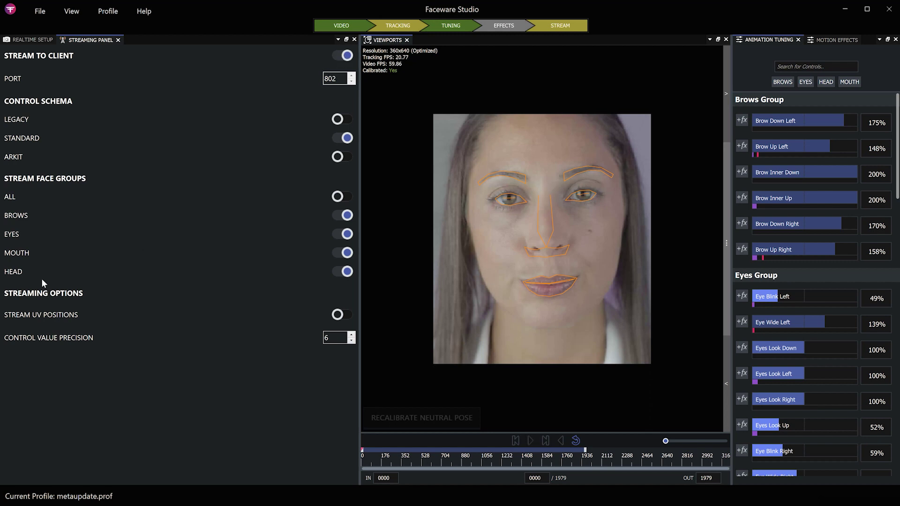
pyautogui.click(531, 441)
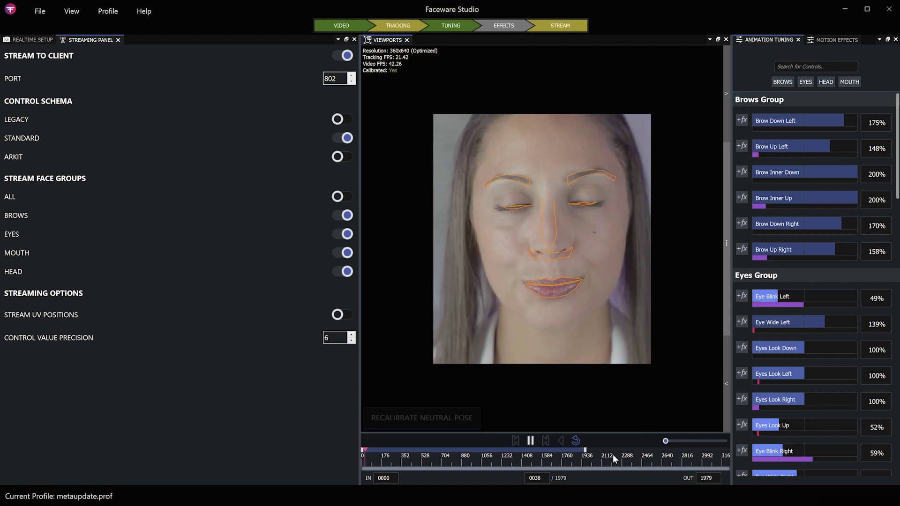
# Switch to Unreal and start a Play game preview session.
pyautogui.click(846, 9)
pyautogui.click(676, 35)
pyautogui.click(688, 56)
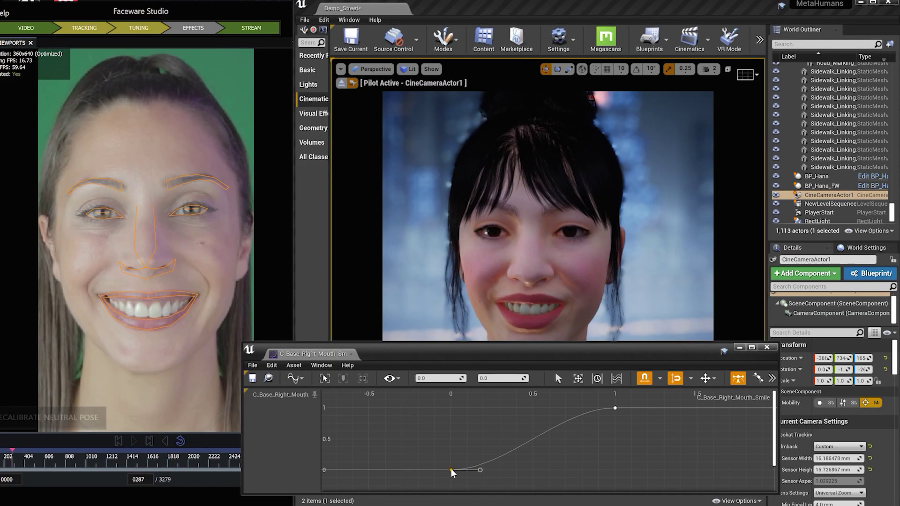
# Raise the C_Base_Right_Mouth_Smile time-0 key to 0.5 and angle its tangent upward toward 1.
pyautogui.click(451, 463)
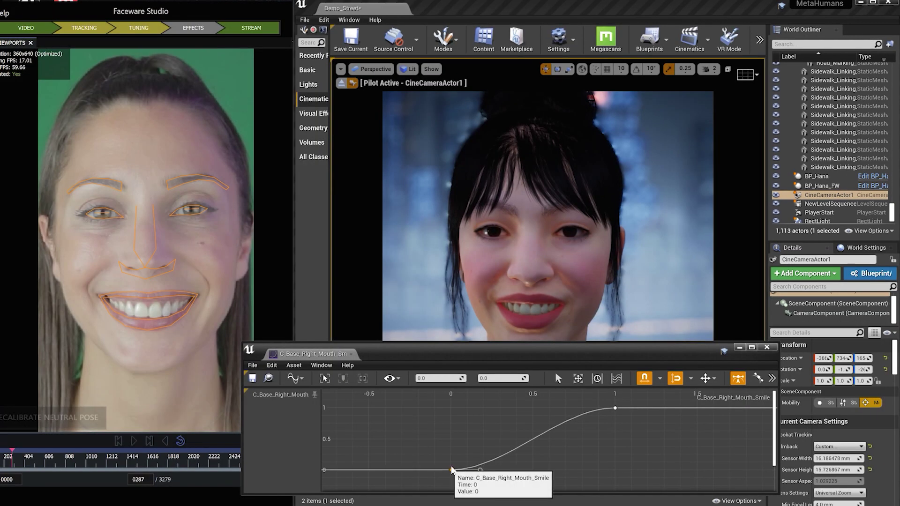
pyautogui.moveTo(451, 464); pyautogui.dragTo(453, 443)
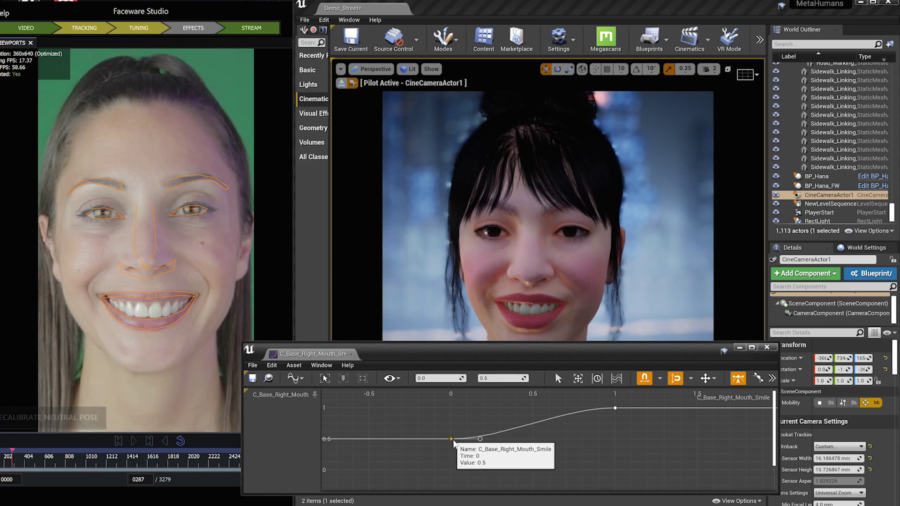
pyautogui.moveTo(479, 440); pyautogui.dragTo(474, 441)
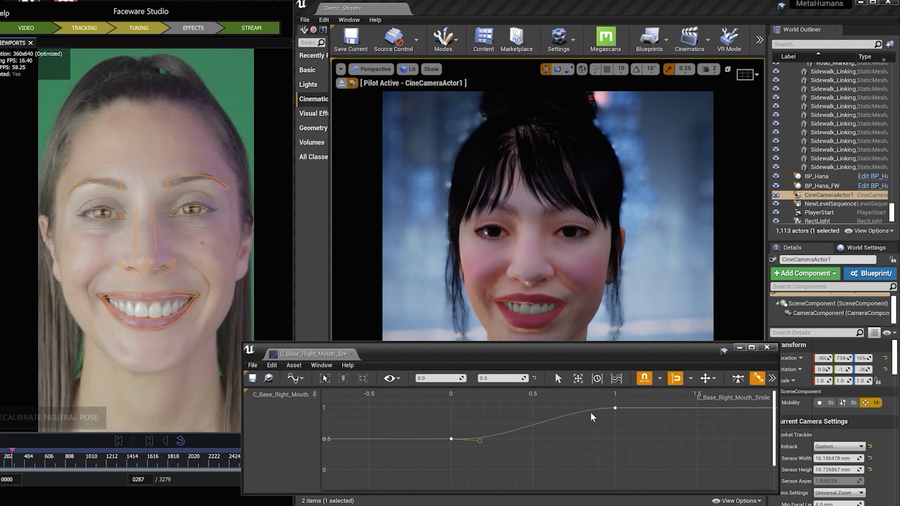
pyautogui.moveTo(479, 441); pyautogui.dragTo(485, 426)
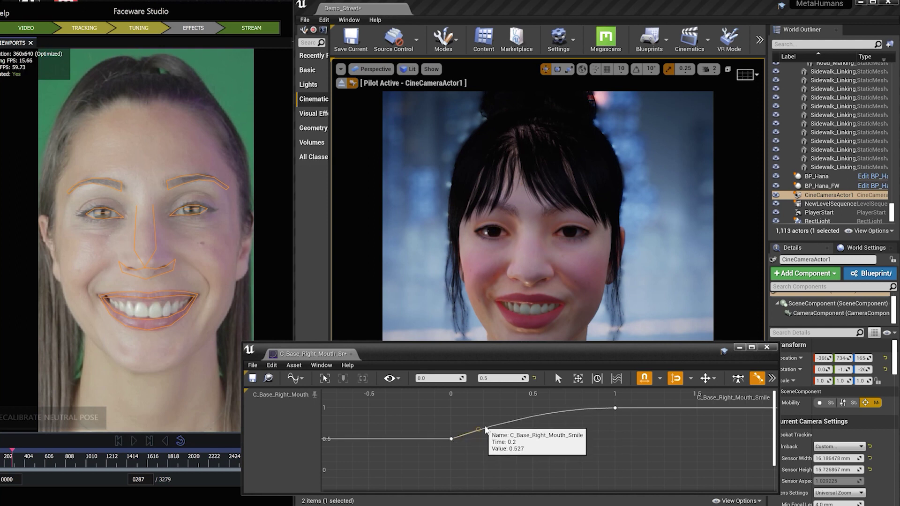